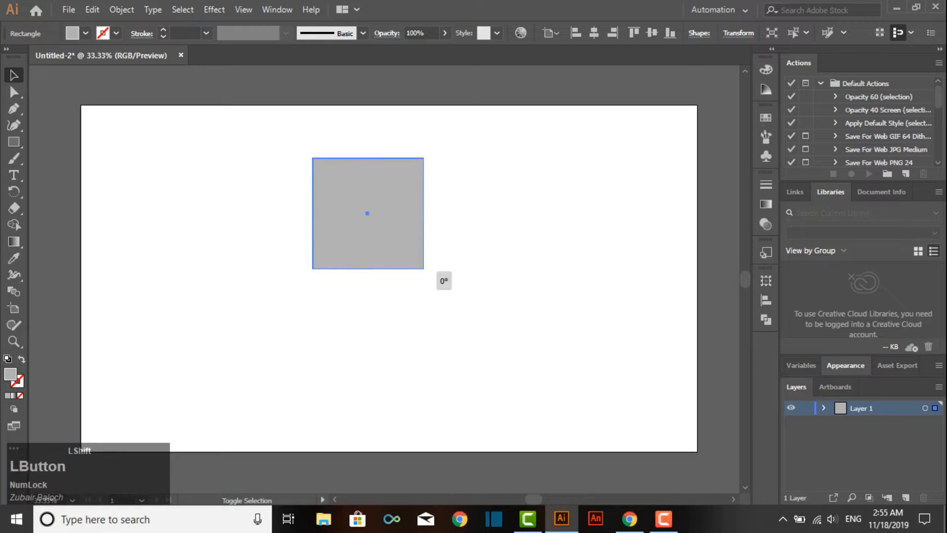
# - Rotate the gray square 45° into a diamond, position it across the artboard's upper edge and shrink it slightly
pyautogui.click(416, 280)
pyautogui.moveTo(391, 241); pyautogui.dragTo(444, 133)
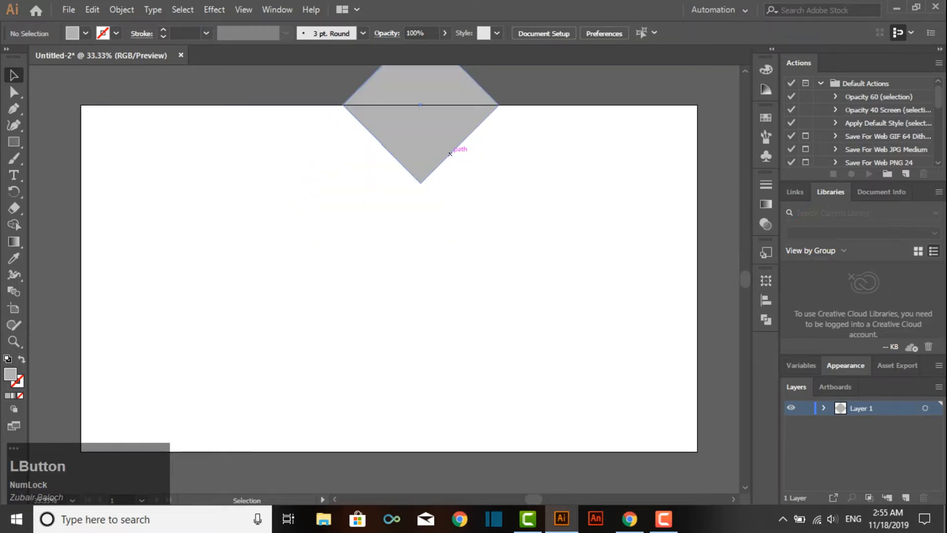
pyautogui.moveTo(421, 183); pyautogui.dragTo(420, 171)
pyautogui.click(453, 173)
pyautogui.moveTo(431, 133); pyautogui.dragTo(431, 138)
pyautogui.click(461, 180)
pyautogui.click(420, 106)
# - Duplicate the diamond toward its lower right and shrink the copy to about half the original's size
pyautogui.moveTo(420, 106); pyautogui.dragTo(511, 196)
pyautogui.hotkey('ctrl', 'z')
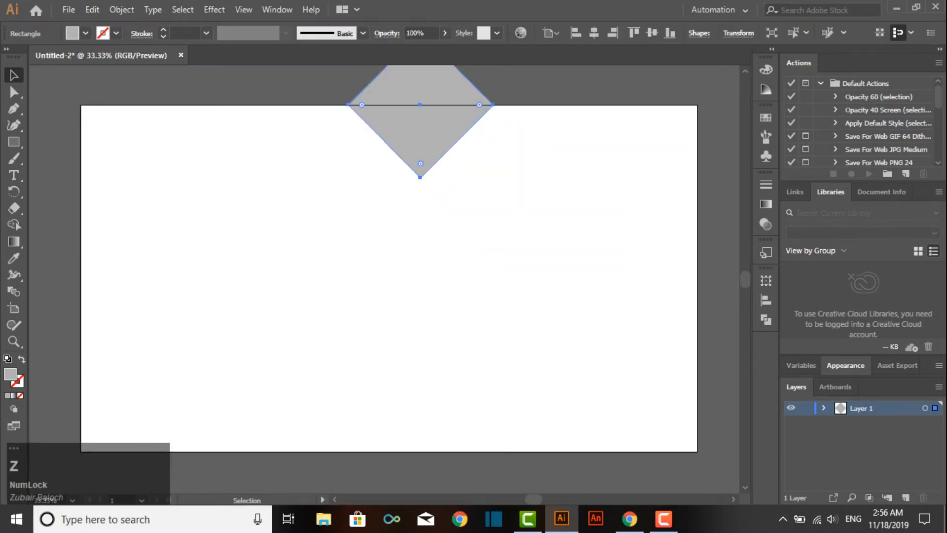
pyautogui.moveTo(421, 104); pyautogui.dragTo(507, 190)
pyautogui.moveTo(507, 263); pyautogui.dragTo(507, 195)
pyautogui.click(539, 194)
pyautogui.moveTo(531, 147); pyautogui.dragTo(533, 176)
pyautogui.click(572, 170)
# - Nudge the large top diamond right and add a slightly enlarged copy of the small diamond at its lower left
pyautogui.moveTo(464, 121); pyautogui.dragTo(487, 121)
pyautogui.click(544, 142)
pyautogui.moveTo(539, 176); pyautogui.dragTo(396, 173)
pyautogui.click(571, 186)
pyautogui.moveTo(370, 203)
pyautogui.mouseDown()
pyautogui.moveTo(379, 198)
pyautogui.moveTo(372, 217)
pyautogui.mouseUp()
pyautogui.click(394, 221)
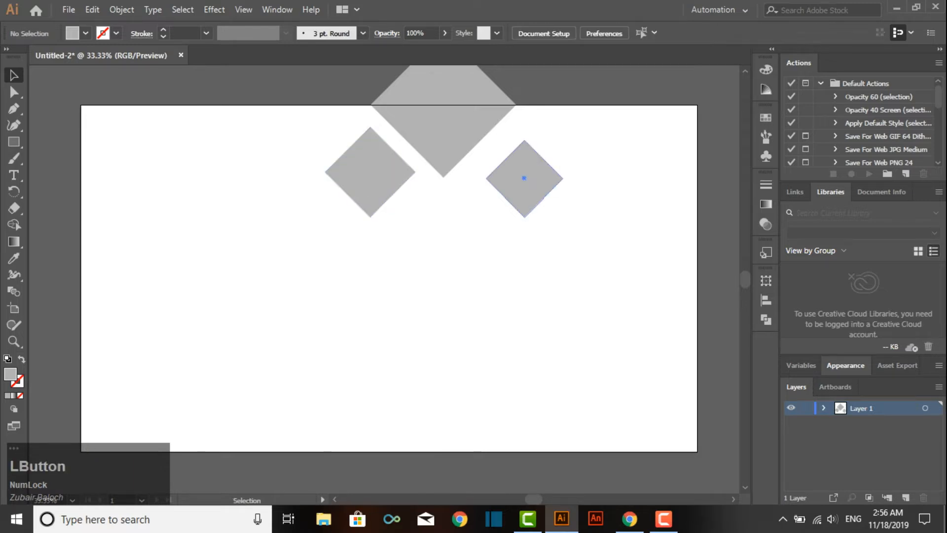
# - Duplicate the small right diamond toward its lower right, enlarge the copy slightly and adjust the gap between the two
pyautogui.click(525, 180)
pyautogui.moveTo(525, 217); pyautogui.dragTo(596, 270)
pyautogui.click(549, 228)
pyautogui.click(618, 266)
pyautogui.moveTo(615, 226); pyautogui.dragTo(632, 222)
pyautogui.moveTo(606, 175); pyautogui.dragTo(606, 176)
pyautogui.moveTo(524, 175); pyautogui.dragTo(537, 172)
# - Duplicate the large top diamond directly below itself and make the copy slightly smaller
pyautogui.moveTo(443, 105); pyautogui.dragTo(460, 261)
pyautogui.moveTo(459, 334); pyautogui.dragTo(459, 317)
pyautogui.click(486, 330)
# - Duplicate the central diamond toward its lower right at a reduced size and nudge the diamonds to its upper right
pyautogui.moveTo(487, 284); pyautogui.dragTo(586, 367)
pyautogui.moveTo(552, 405); pyautogui.dragTo(552, 387)
pyautogui.click(582, 402)
pyautogui.moveTo(583, 344); pyautogui.dragTo(573, 333)
pyautogui.click(603, 305)
pyautogui.moveTo(606, 219); pyautogui.dragTo(605, 233)
pyautogui.moveTo(538, 172); pyautogui.dragTo(540, 172)
# - Copy the lower diamond to its lower right and lower left along the artboard's bottom edge, and adjust their spacing
pyautogui.click(542, 322)
pyautogui.keyDown('shift'); pyautogui.click(542, 322); pyautogui.keyUp('shift')
pyautogui.moveTo(542, 322); pyautogui.dragTo(615, 403)
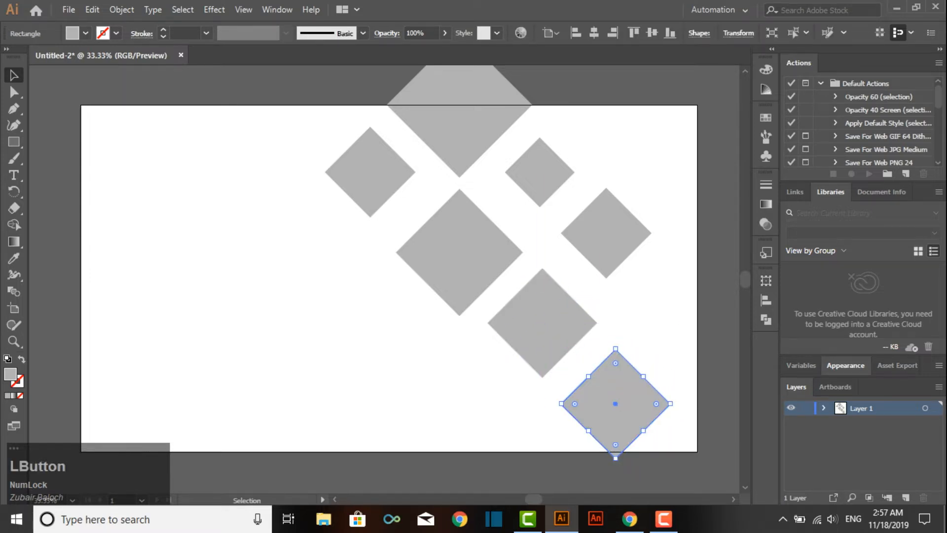
pyautogui.moveTo(542, 322); pyautogui.dragTo(467, 404)
pyautogui.click(470, 371)
pyautogui.click(530, 413)
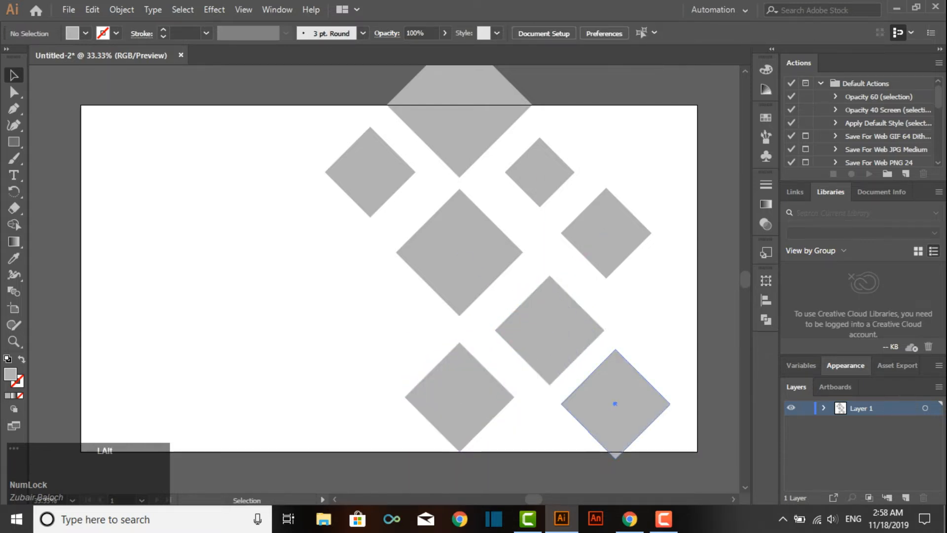
pyautogui.moveTo(646, 393); pyautogui.dragTo(651, 398)
pyautogui.click(627, 326)
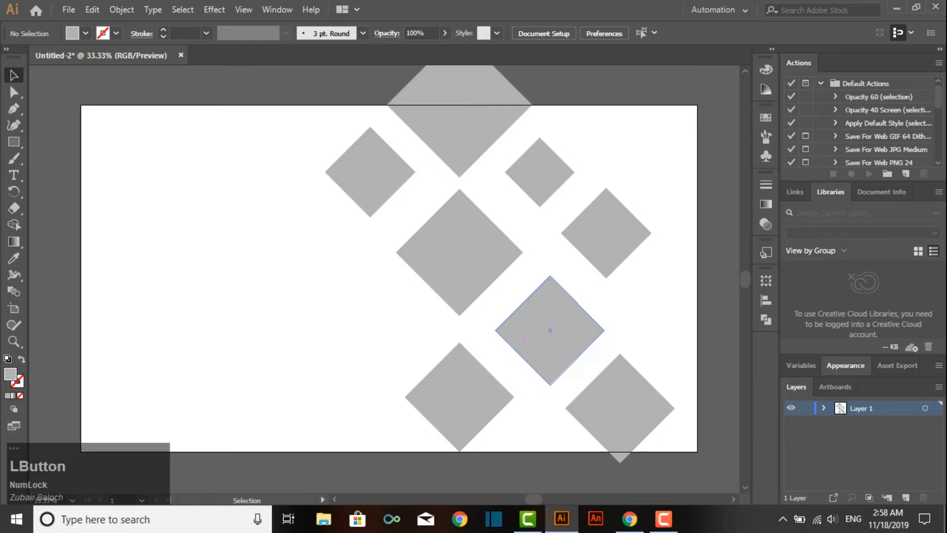
# - Copy the bottom middle diamond to its left, shrink the copy and move it closer to the group
pyautogui.moveTo(459, 396); pyautogui.dragTo(327, 397)
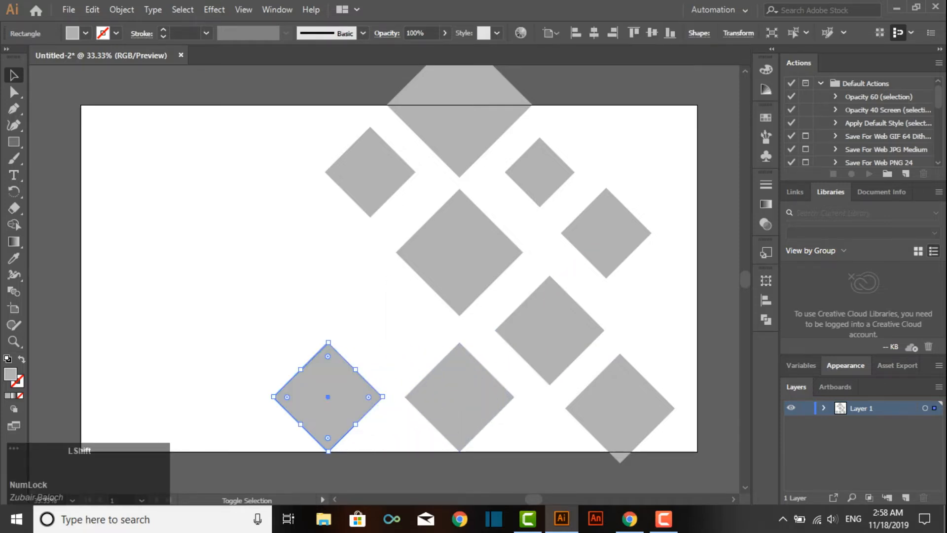
pyautogui.keyDown('shift'); pyautogui.click(328, 450); pyautogui.keyUp('shift')
pyautogui.click(328, 450)
pyautogui.moveTo(328, 451); pyautogui.dragTo(328, 429)
pyautogui.moveTo(371, 386); pyautogui.dragTo(393, 413)
# - Enlarge the rightmost upper diamond slightly, then shrink and nudge the diamond at its lower left
pyautogui.click(602, 239)
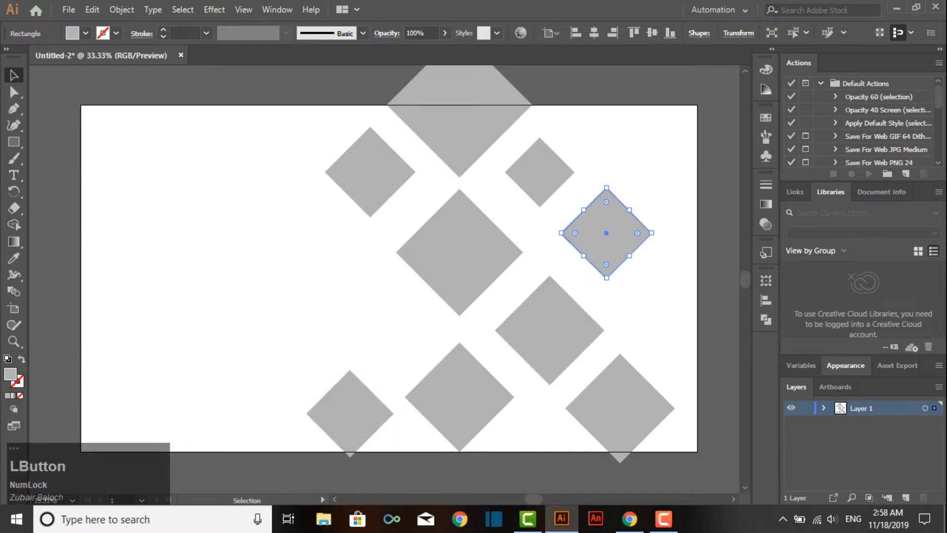
pyautogui.moveTo(607, 278); pyautogui.dragTo(606, 289)
pyautogui.click(605, 312)
pyautogui.click(620, 408)
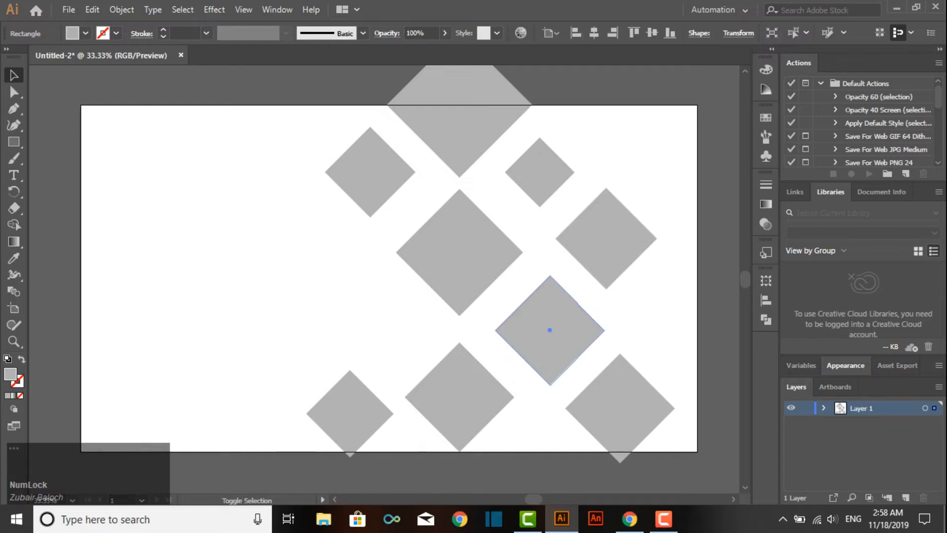
pyautogui.click(551, 356)
pyautogui.moveTo(550, 385); pyautogui.dragTo(550, 376)
pyautogui.click(584, 364)
pyautogui.moveTo(565, 339); pyautogui.dragTo(565, 345)
# - Shrink the bottom-left diamond further and nudge the bottom middle, small upper-right and central diamonds to even the gaps
pyautogui.click(515, 391)
pyautogui.moveTo(489, 392); pyautogui.dragTo(495, 392)
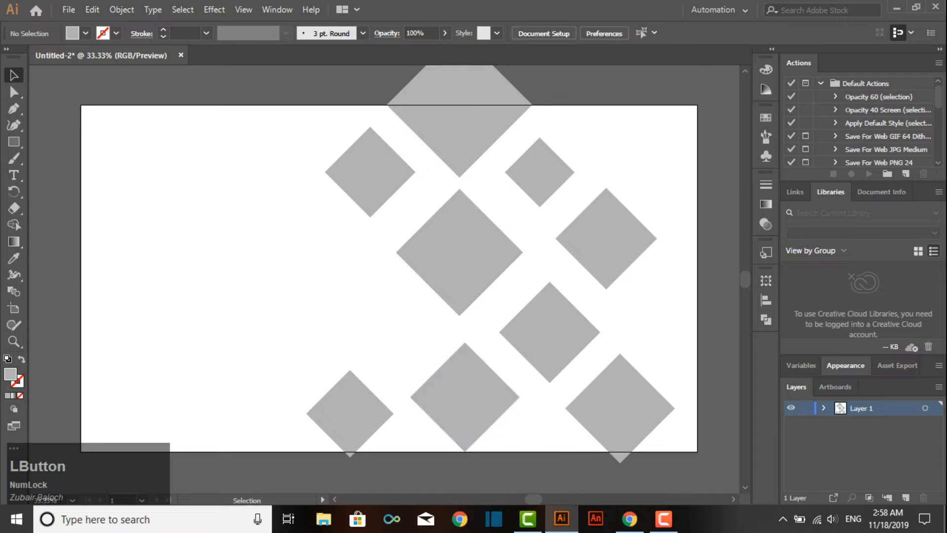
pyautogui.moveTo(350, 413); pyautogui.dragTo(370, 425)
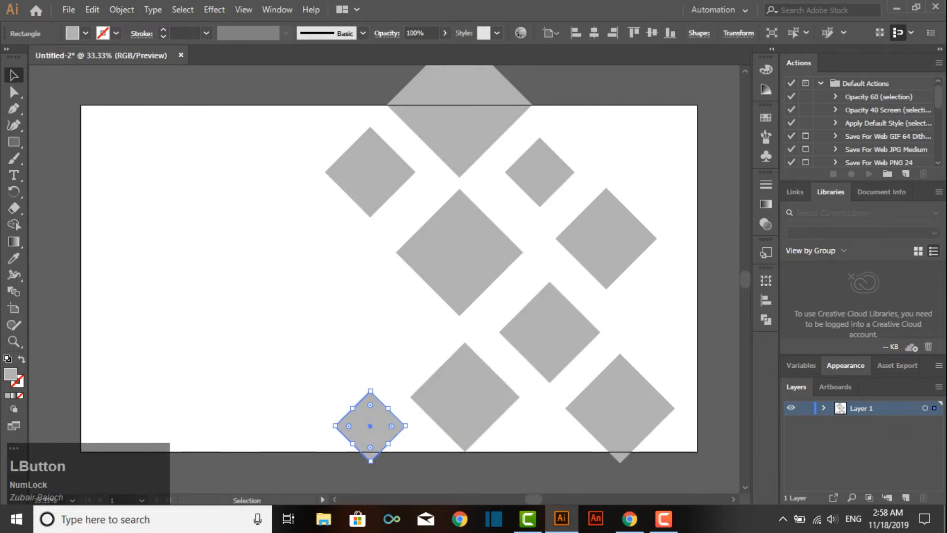
pyautogui.click(646, 301)
pyautogui.moveTo(542, 175); pyautogui.dragTo(543, 176)
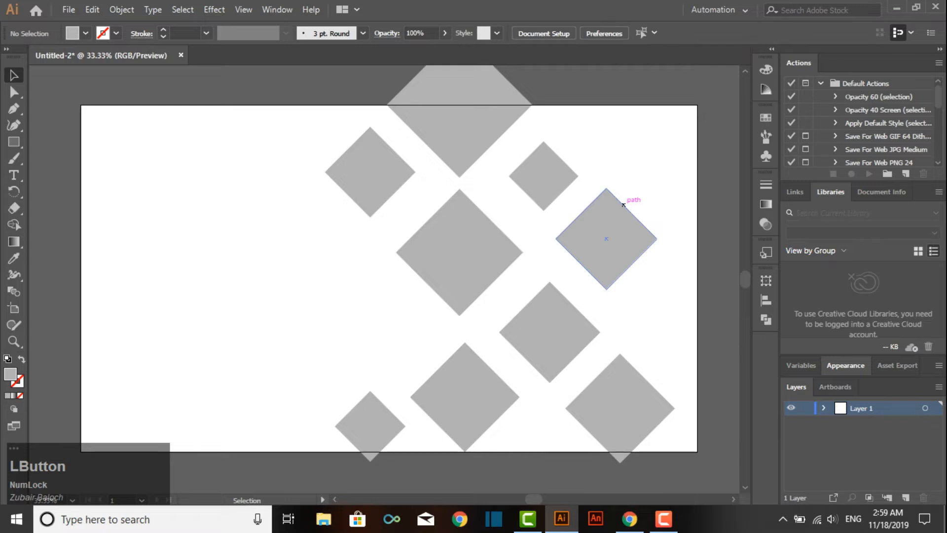
pyautogui.moveTo(497, 257); pyautogui.dragTo(497, 265)
pyautogui.click(657, 219)
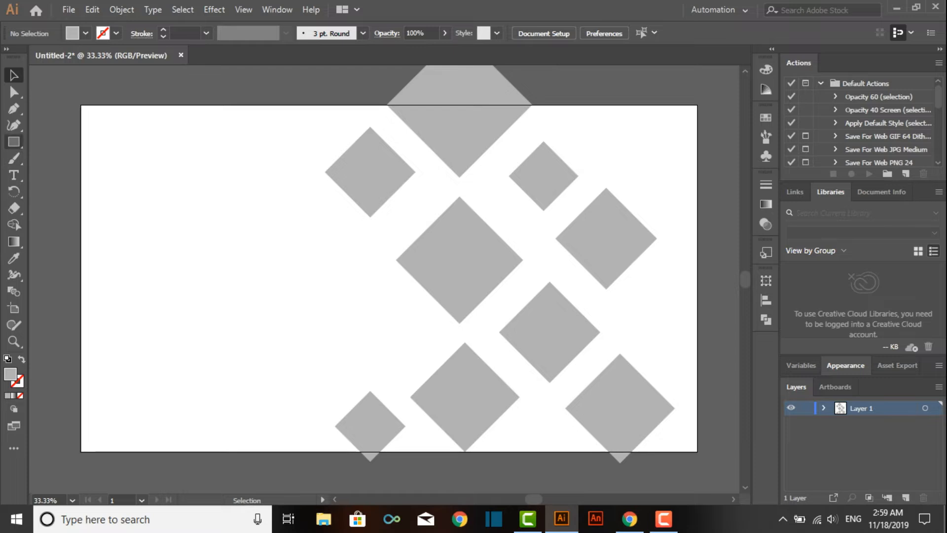
# - Draw a 45° line along the lower-right edge of the bottom middle diamond and set its stroke and fill to black 000000
pyautogui.moveTo(14, 142); pyautogui.dragTo(74, 209)
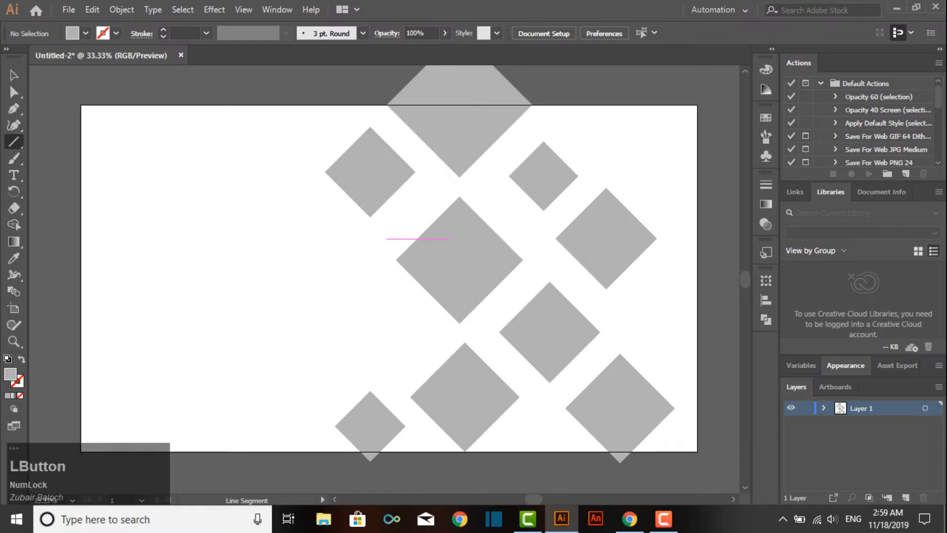
pyautogui.press('shift')
pyautogui.moveTo(479, 475)
pyautogui.mouseDown()
pyautogui.moveTo(522, 439)
pyautogui.moveTo(532, 409)
pyautogui.moveTo(517, 383)
pyautogui.moveTo(545, 407)
pyautogui.moveTo(531, 407)
pyautogui.mouseUp()
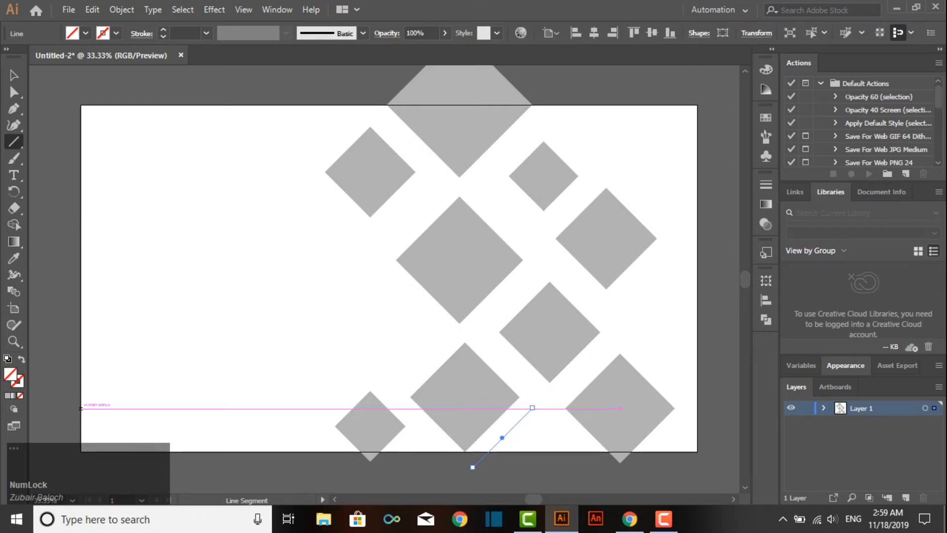
pyautogui.doubleClick(19, 381)
pyautogui.moveTo(370, 300); pyautogui.dragTo(292, 341)
pyautogui.click(619, 172)
pyautogui.doubleClick(10, 375)
pyautogui.click(292, 341)
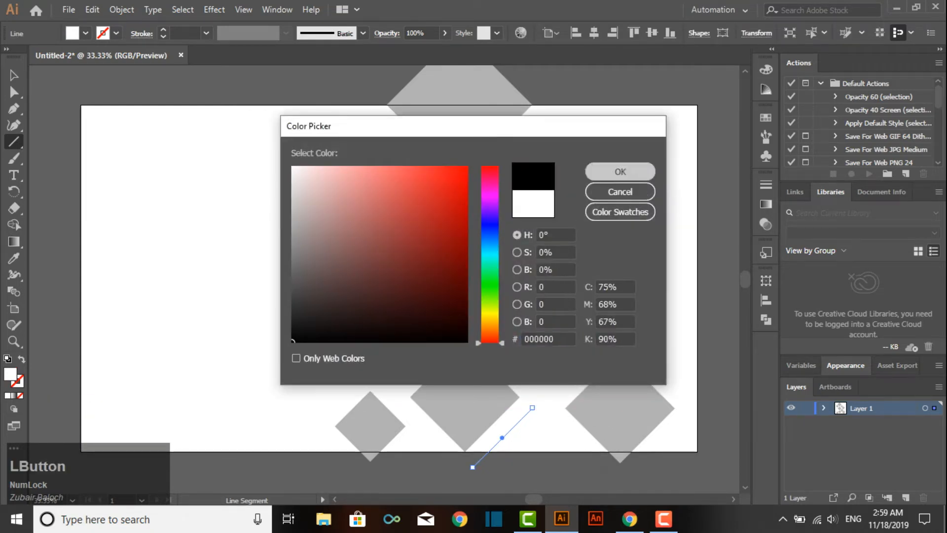
pyautogui.click(619, 172)
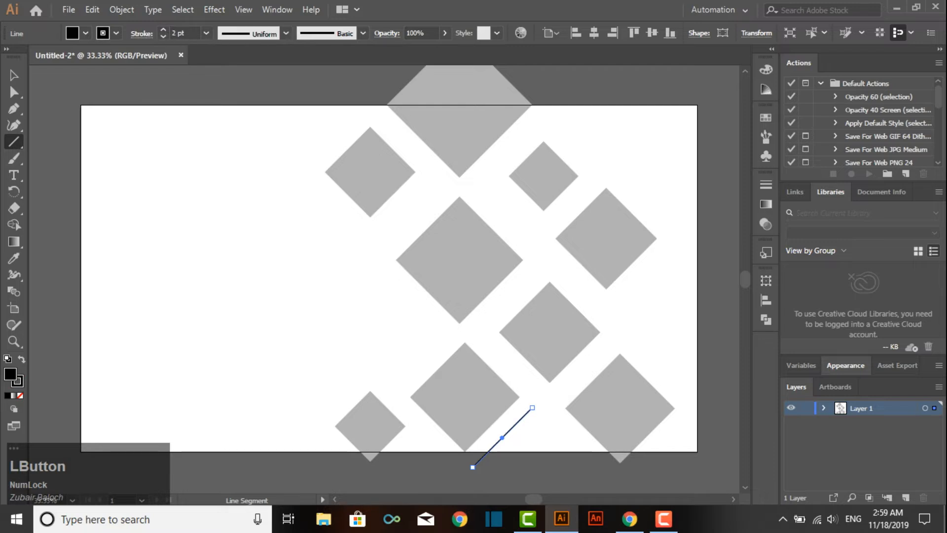
pyautogui.click(14, 75)
pyautogui.click(207, 197)
# - Draw a second 45° line along the lower-left edge of the bottom-right diamond with black stroke and fill
pyautogui.click(13, 142)
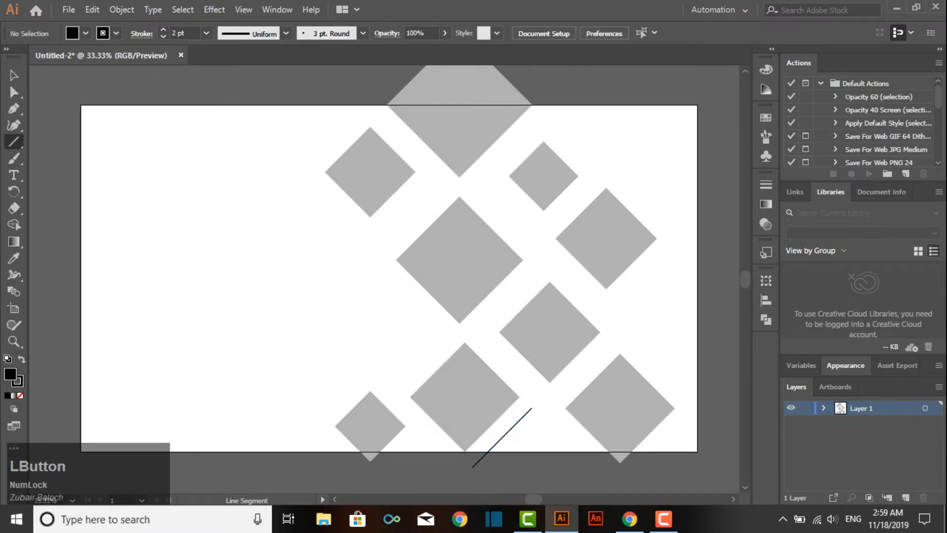
pyautogui.moveTo(601, 464); pyautogui.dragTo(551, 417)
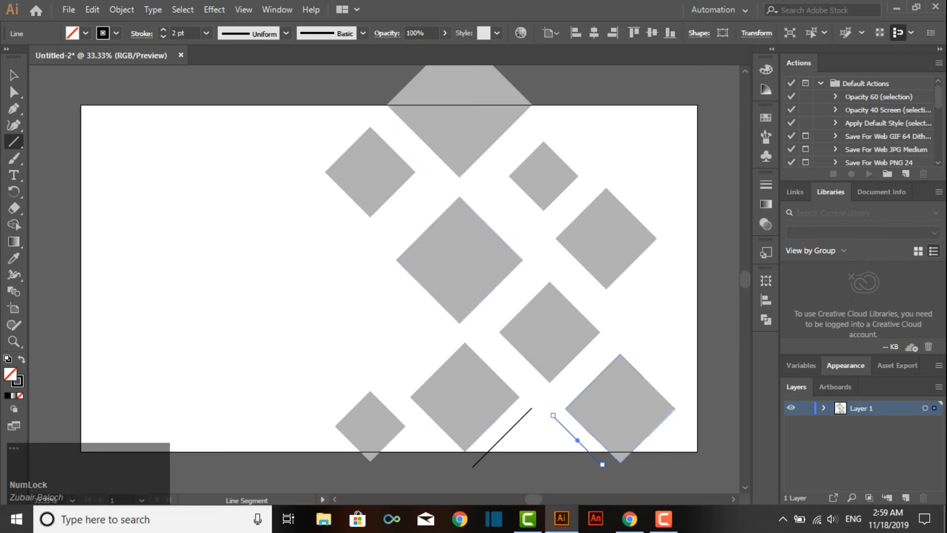
pyautogui.click(606, 373)
pyautogui.click(8, 395)
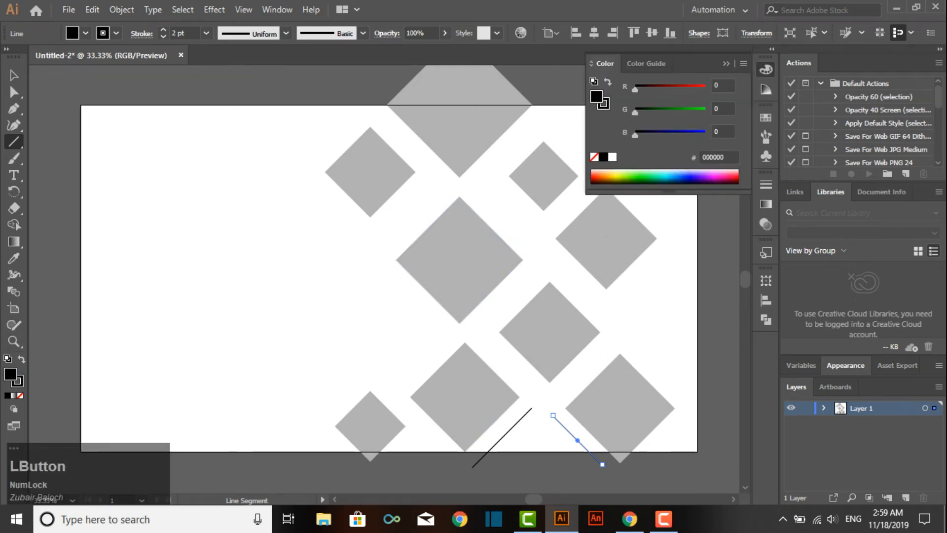
pyautogui.click(14, 75)
pyautogui.click(163, 163)
# - Draw four black diagonal lines in the gaps around the diamond above the two bottom diamonds
pyautogui.click(14, 142)
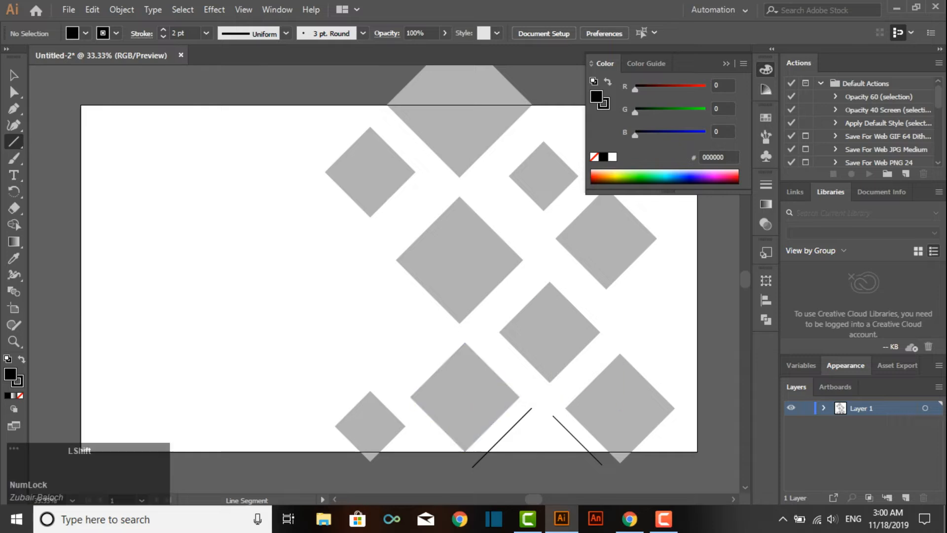
pyautogui.moveTo(535, 392); pyautogui.dragTo(480, 337)
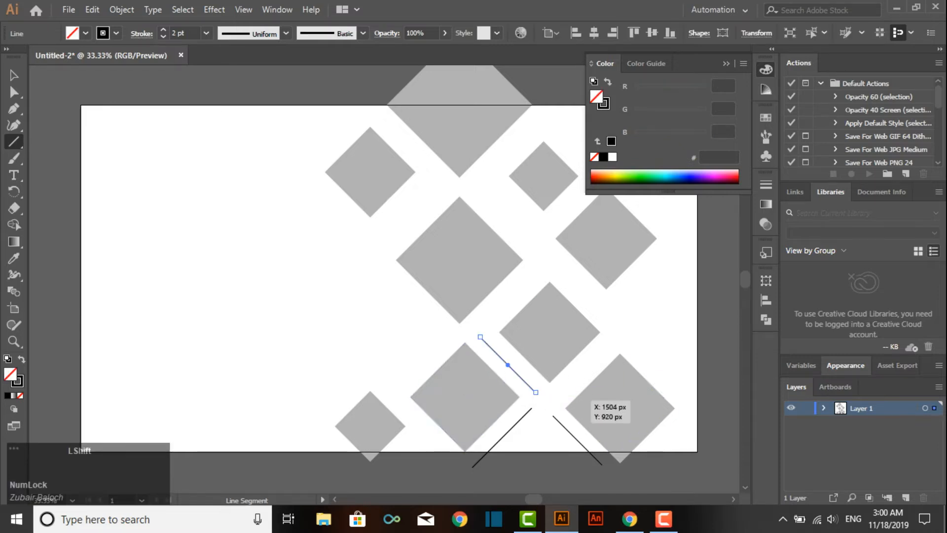
pyautogui.moveTo(561, 400)
pyautogui.mouseDown()
pyautogui.moveTo(620, 347)
pyautogui.moveTo(551, 270)
pyautogui.mouseUp()
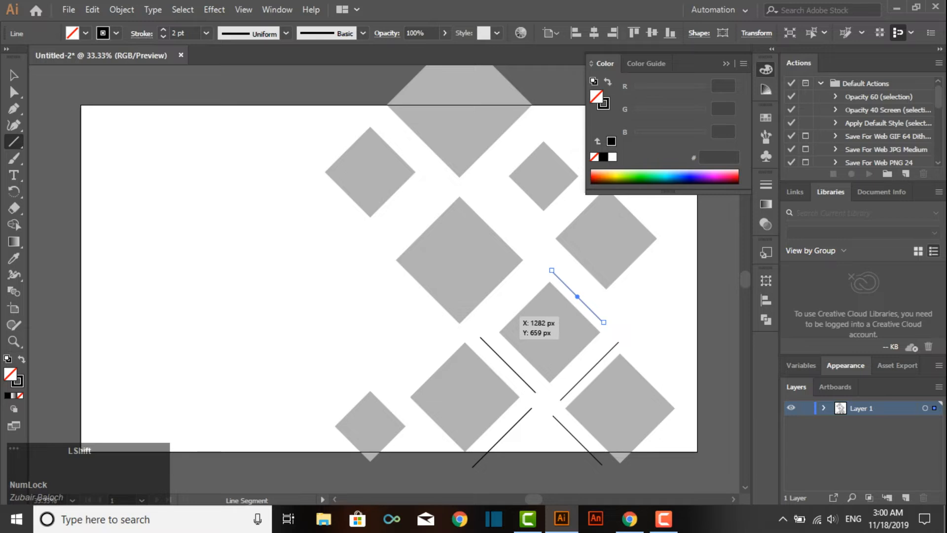
pyautogui.moveTo(491, 316); pyautogui.dragTo(531, 275)
pyautogui.click(766, 70)
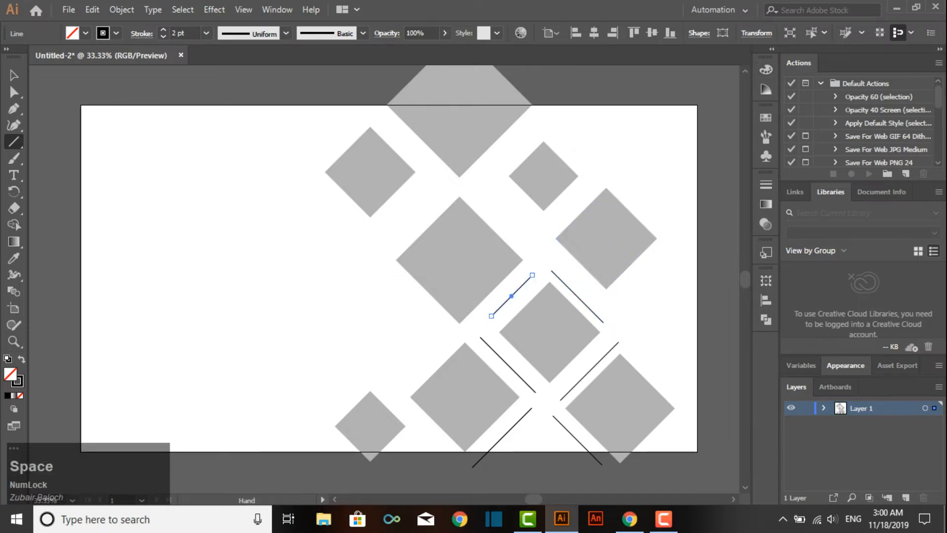
# - Draw diagonal lines on both sides of the small upper-right diamond and along the central diamond's upper-right edge
pyautogui.moveTo(616, 157); pyautogui.dragTo(571, 196)
pyautogui.moveTo(497, 271); pyautogui.dragTo(490, 279)
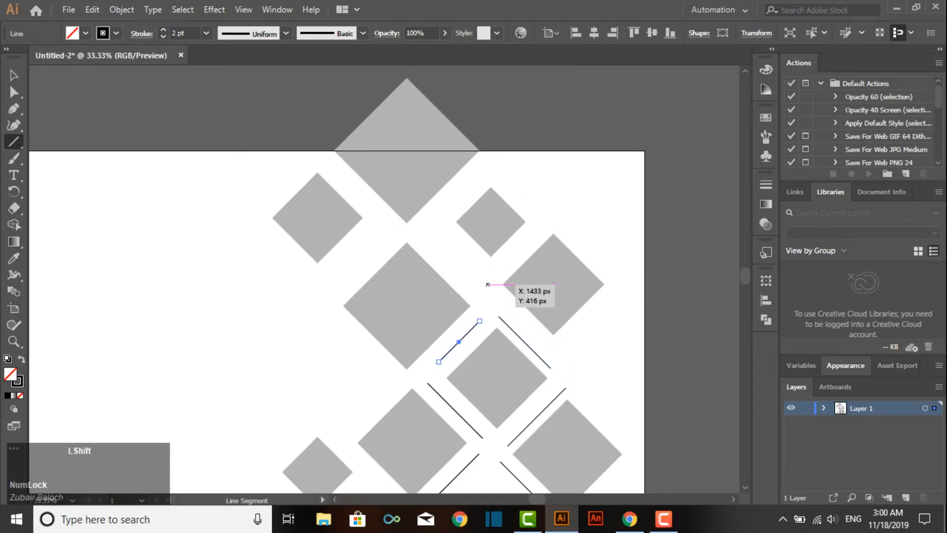
pyautogui.moveTo(479, 321); pyautogui.dragTo(479, 321)
pyautogui.moveTo(486, 287); pyautogui.dragTo(557, 216)
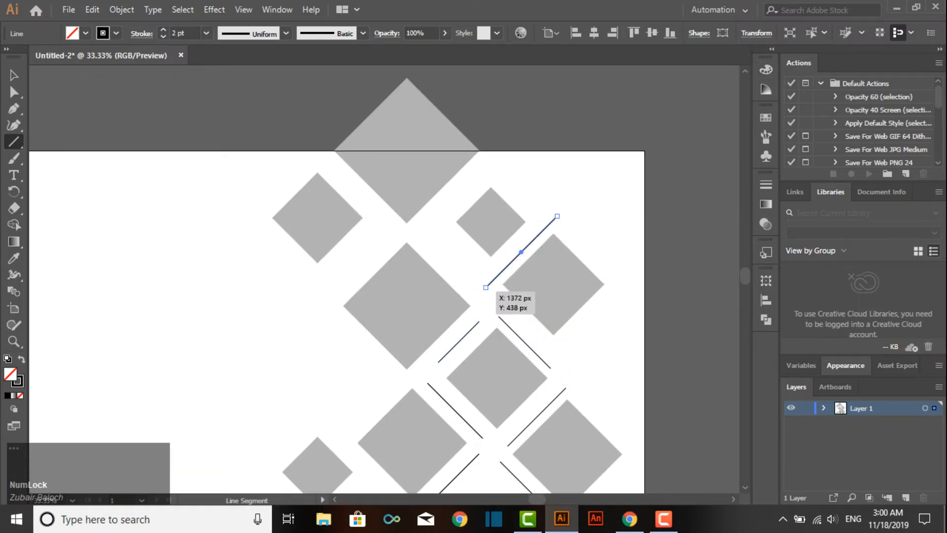
pyautogui.moveTo(471, 294)
pyautogui.mouseDown()
pyautogui.moveTo(408, 252)
pyautogui.moveTo(495, 167)
pyautogui.mouseUp()
# - Draw diagonal lines along the lower-right edges of the bottom-right diamond and the rightmost upper diamond
pyautogui.moveTo(636, 324); pyautogui.dragTo(585, 195)
pyautogui.moveTo(546, 391); pyautogui.dragTo(587, 331)
pyautogui.moveTo(553, 276); pyautogui.dragTo(600, 365)
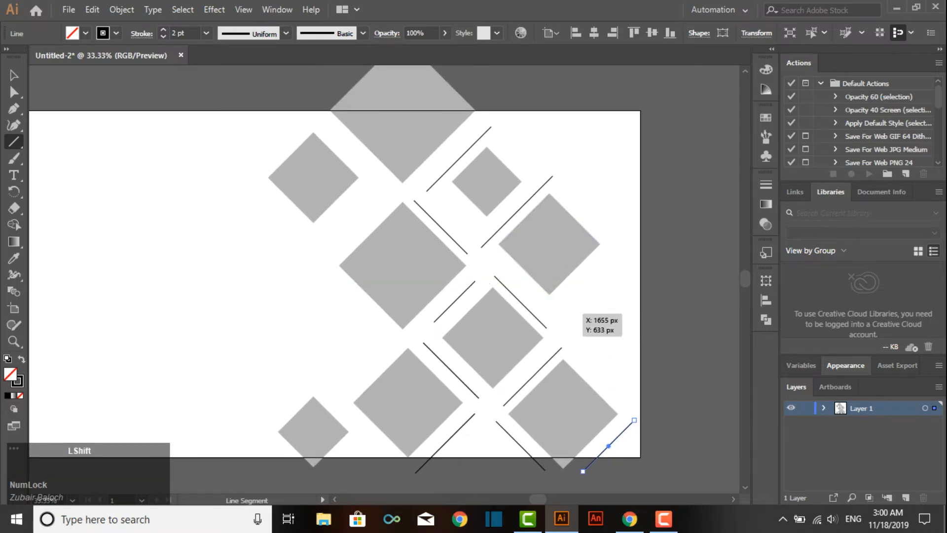
pyautogui.moveTo(546, 313); pyautogui.dragTo(621, 238)
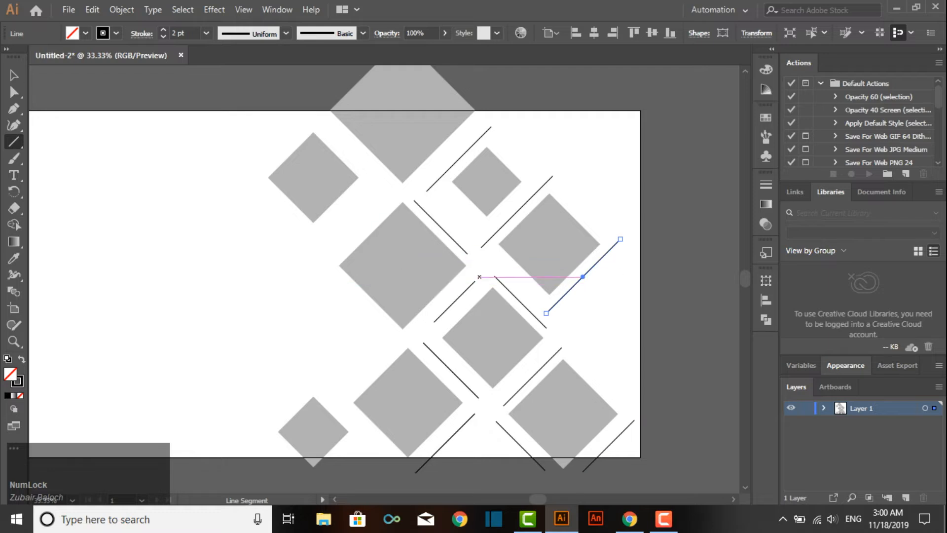
pyautogui.click(14, 75)
pyautogui.click(143, 163)
pyautogui.moveTo(526, 413); pyautogui.dragTo(577, 340)
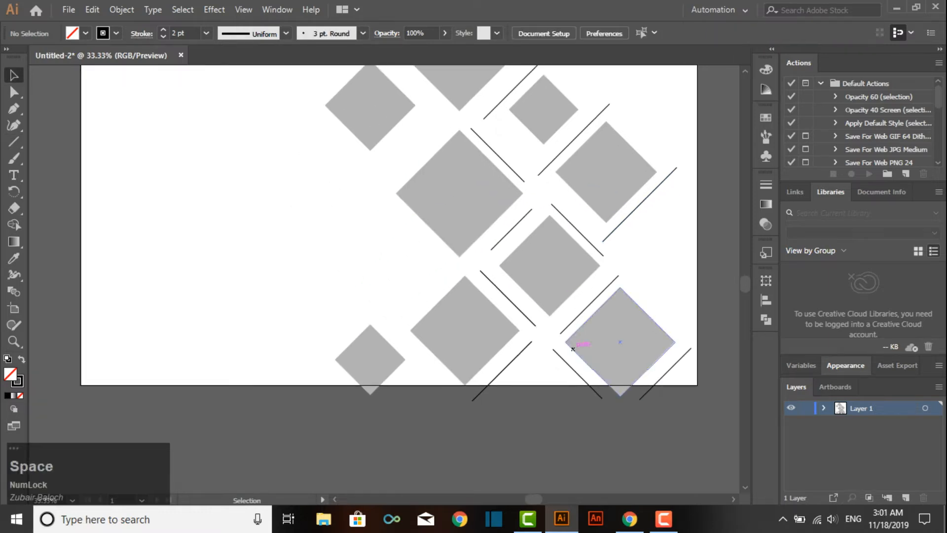
pyautogui.click(516, 355)
pyautogui.click(501, 387)
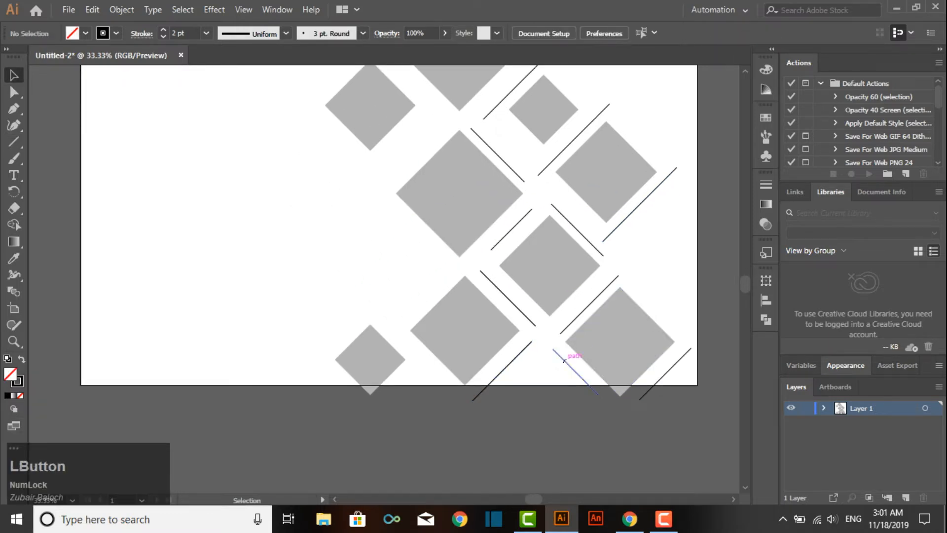
pyautogui.click(524, 314)
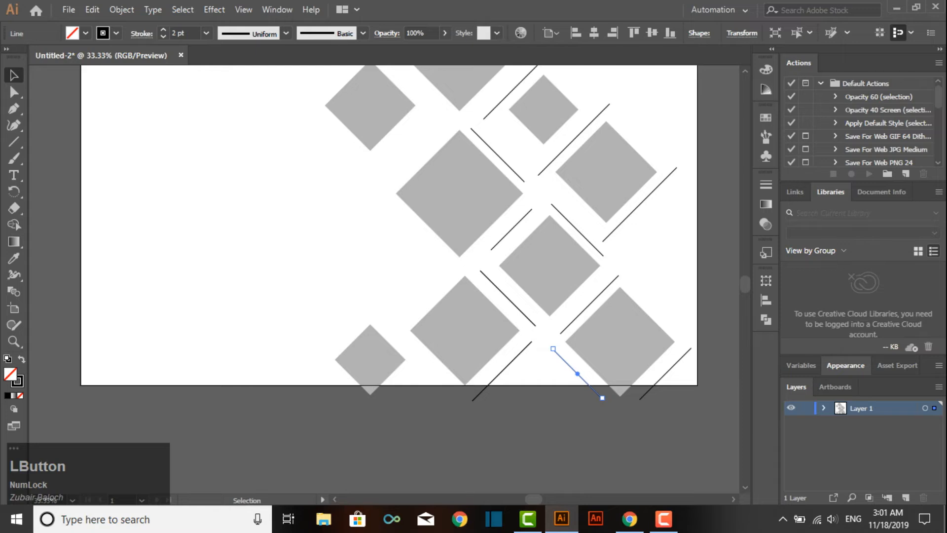
pyautogui.click(588, 372)
pyautogui.click(672, 368)
pyautogui.click(659, 217)
pyautogui.click(559, 155)
pyautogui.click(637, 115)
pyautogui.moveTo(637, 114); pyautogui.dragTo(651, 186)
# - Draw a large square over the left part of the diamond group and fill it with gray a8a8a8
pyautogui.moveTo(14, 141); pyautogui.dragTo(60, 207)
pyautogui.moveTo(298, 213)
pyautogui.mouseDown()
pyautogui.moveTo(425, 333)
pyautogui.moveTo(485, 368)
pyautogui.moveTo(474, 388)
pyautogui.mouseUp()
pyautogui.doubleClick(11, 374)
pyautogui.moveTo(298, 192)
pyautogui.mouseDown()
pyautogui.moveTo(340, 341)
pyautogui.moveTo(292, 197)
pyautogui.moveTo(293, 226)
pyautogui.mouseUp()
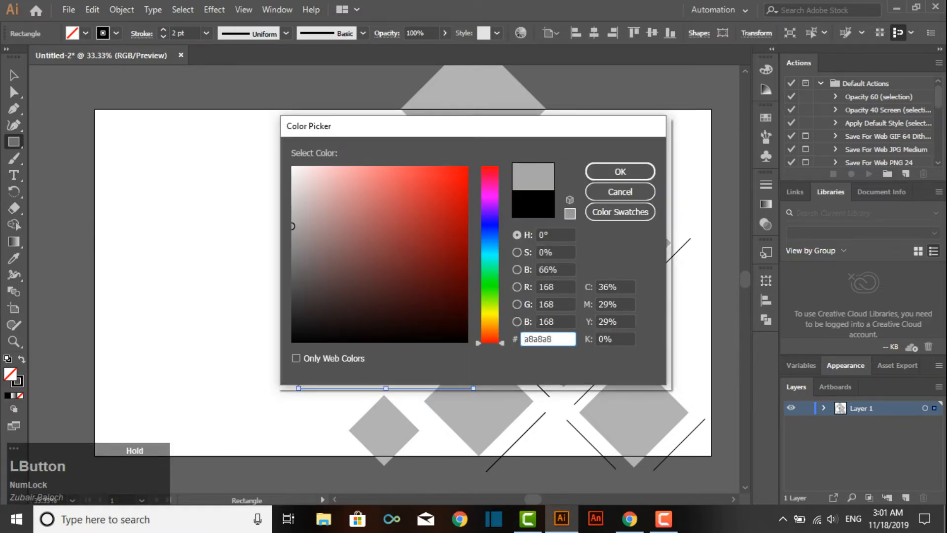
pyautogui.click(620, 171)
pyautogui.click(766, 69)
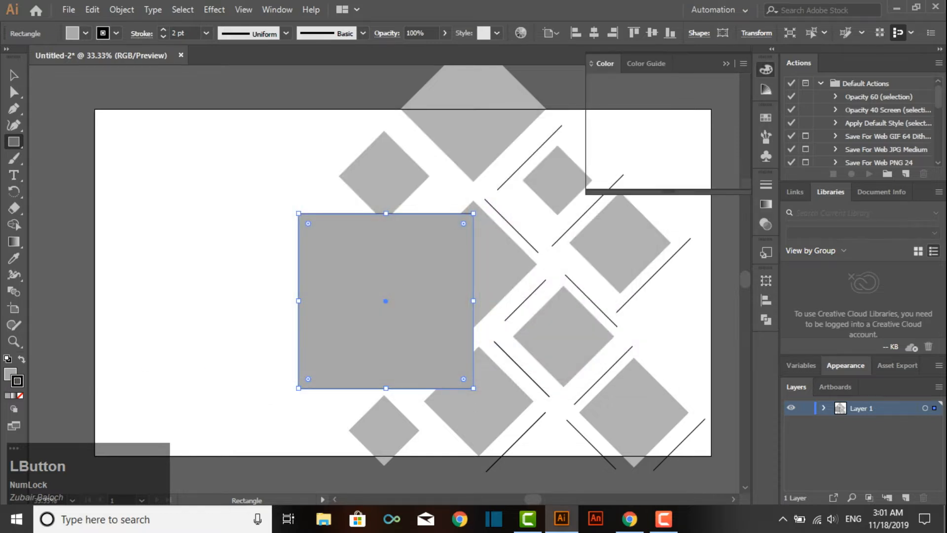
# - Remove the large square's stroke and rotate it 45° into a diamond
pyautogui.click(13, 75)
pyautogui.click(252, 236)
pyautogui.click(375, 296)
pyautogui.moveTo(474, 388); pyautogui.dragTo(381, 432)
pyautogui.click(536, 230)
# - Move the large gray diamond slightly down and right so it overlaps the left side of the diamond group
pyautogui.moveTo(379, 296); pyautogui.dragTo(392, 307)
pyautogui.moveTo(494, 306); pyautogui.dragTo(518, 315)
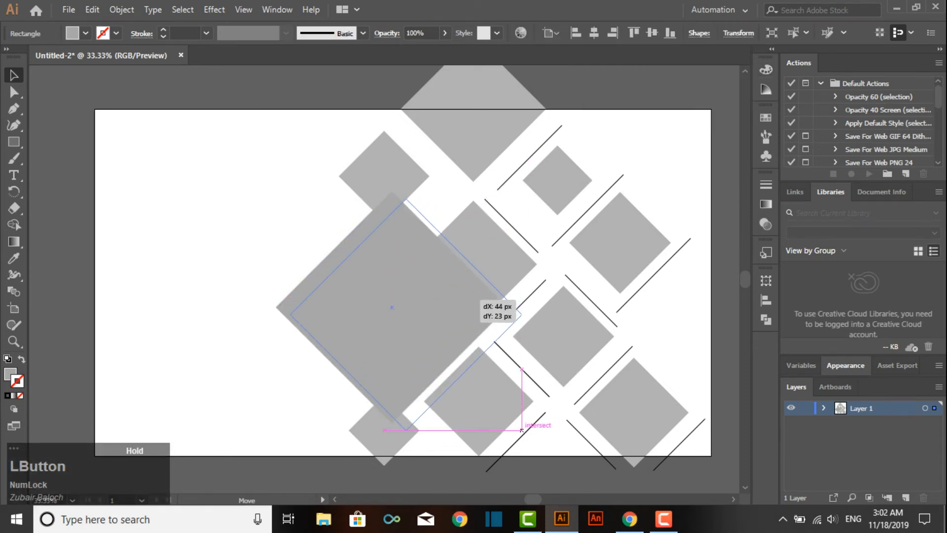
pyautogui.moveTo(474, 294); pyautogui.dragTo(475, 294)
pyautogui.click(261, 276)
pyautogui.click(395, 316)
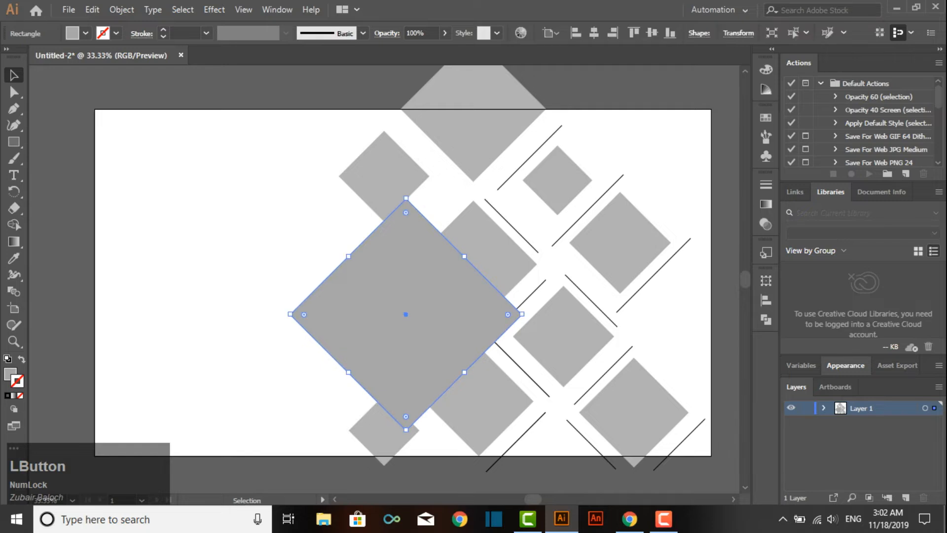
# - Add a drop shadow to the large gray diamond with Multiply mode, 77% opacity, 7 px X and Y offsets and 5 px blur
pyautogui.click(214, 9)
pyautogui.moveTo(276, 166)
pyautogui.click(408, 168)
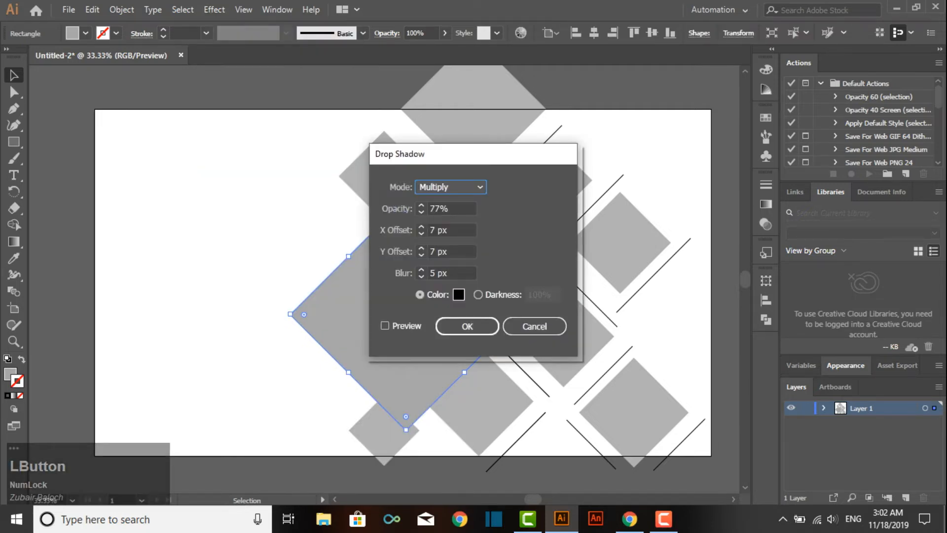
pyautogui.click(450, 187)
pyautogui.click(433, 220)
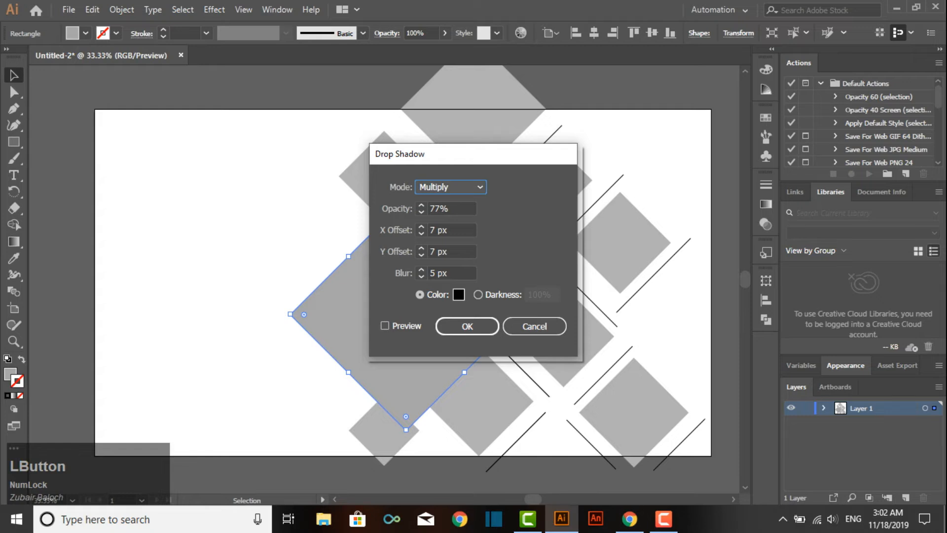
pyautogui.click(385, 326)
pyautogui.click(466, 326)
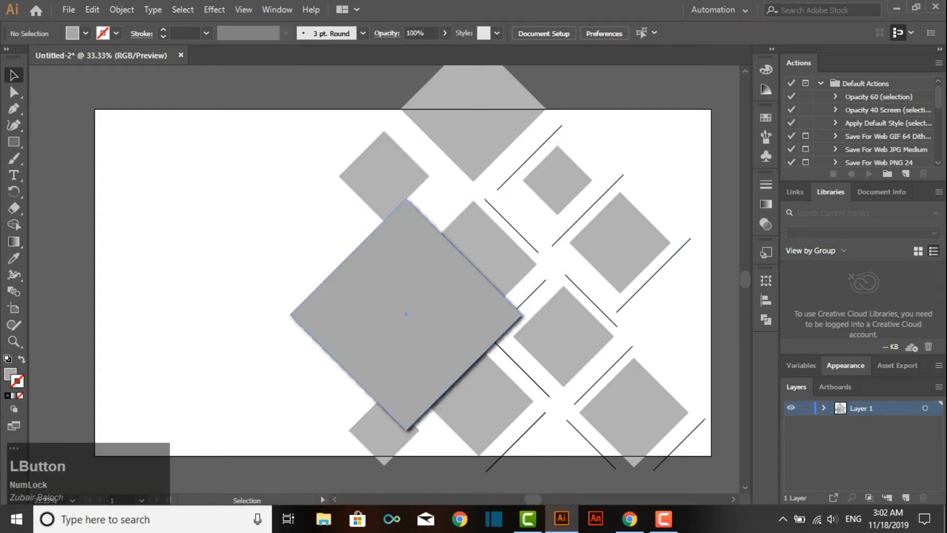
pyautogui.click(333, 270)
pyautogui.click(214, 10)
pyautogui.moveTo(237, 167)
pyautogui.click(409, 166)
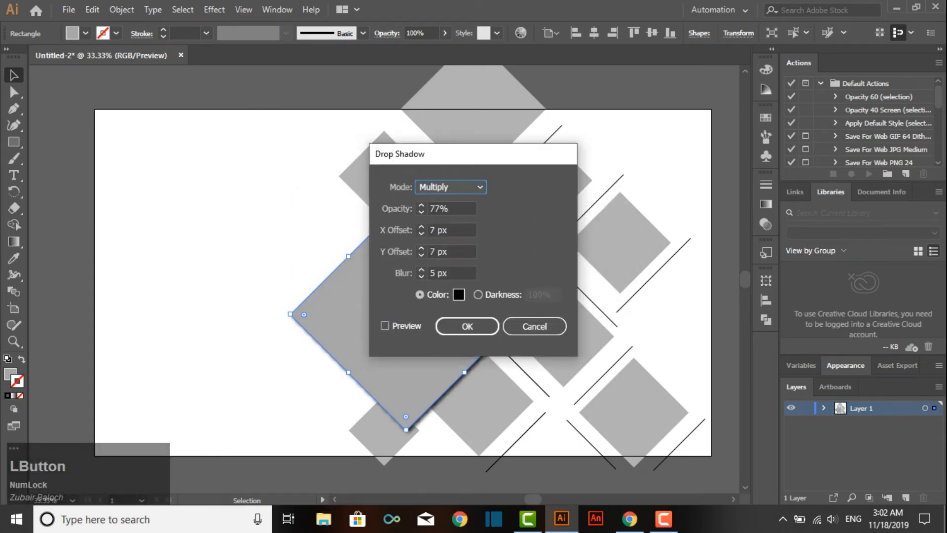
pyautogui.click(534, 326)
# - Cover the artboard exactly with a rectangle, swap its fill to the stroke, and divide the objects below along it
pyautogui.moveTo(412, 306)
pyautogui.mouseDown()
pyautogui.moveTo(426, 290)
pyautogui.moveTo(417, 312)
pyautogui.mouseUp()
pyautogui.click(14, 142)
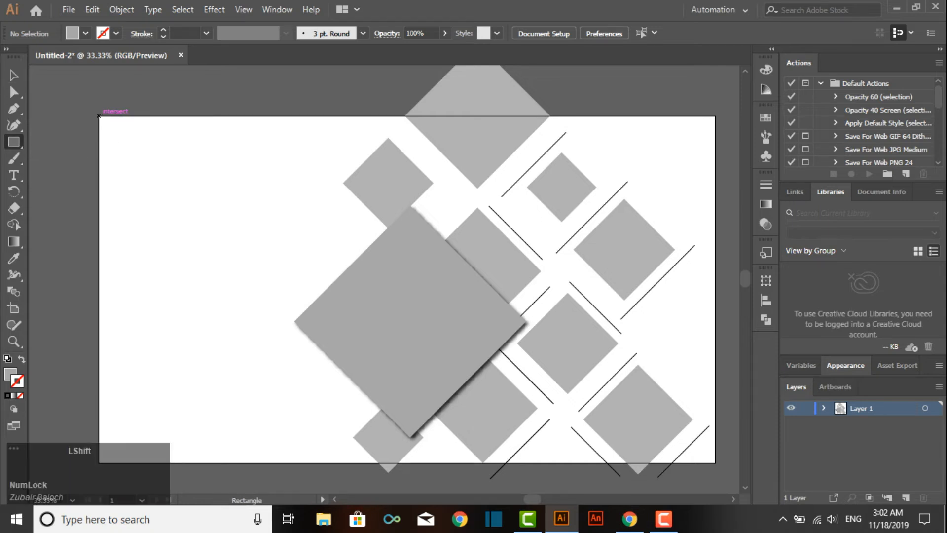
pyautogui.moveTo(99, 116); pyautogui.dragTo(715, 462)
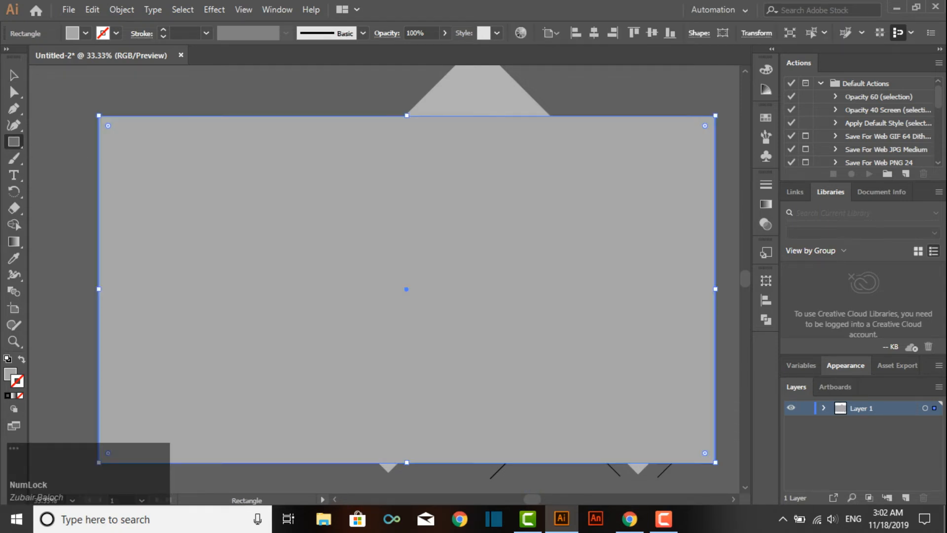
pyautogui.click(22, 359)
pyautogui.click(14, 75)
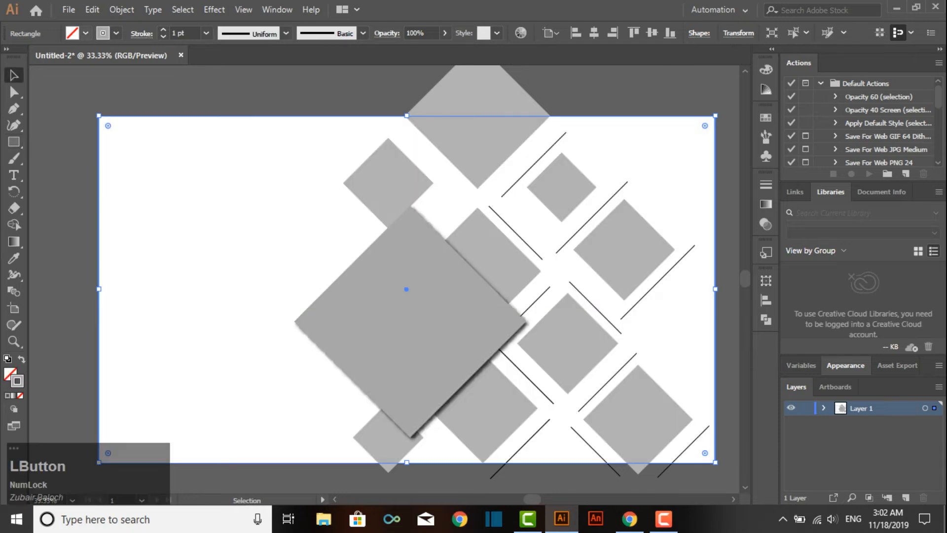
pyautogui.click(122, 9)
pyautogui.moveTo(172, 320)
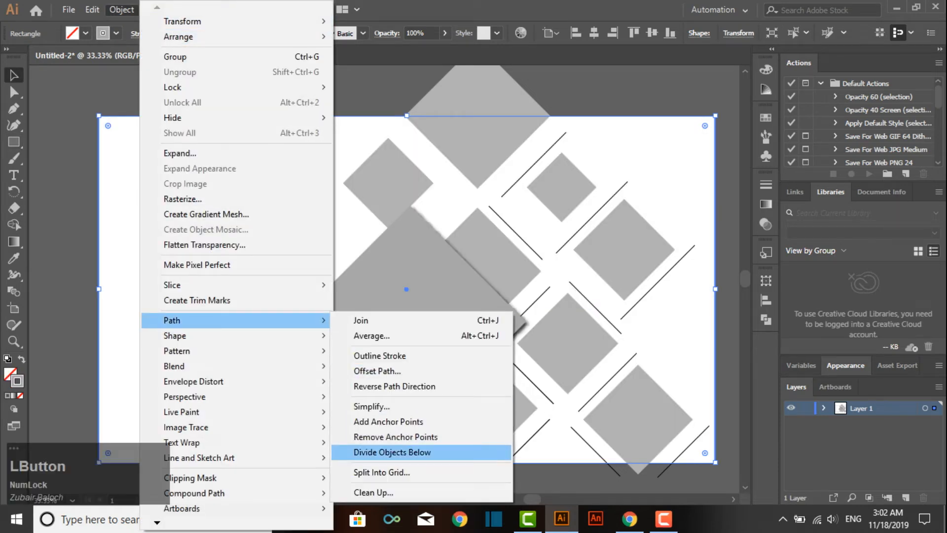
pyautogui.click(392, 452)
# - Delete the cut-off diamond pieces that lie outside the artboard along its lower and upper edges
pyautogui.press('space')
pyautogui.moveTo(394, 452); pyautogui.dragTo(375, 383)
pyautogui.click(404, 419)
pyautogui.click(367, 401)
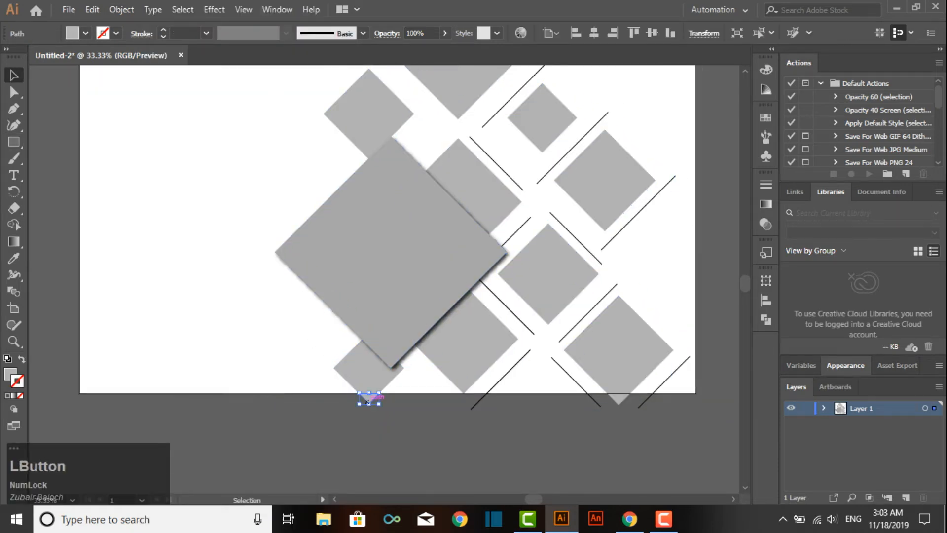
pyautogui.press('Delete')
pyautogui.press('space')
pyautogui.moveTo(622, 401); pyautogui.dragTo(648, 476)
pyautogui.click(483, 114)
pyautogui.press('Delete')
pyautogui.click(483, 113)
pyautogui.press('space')
pyautogui.moveTo(500, 277); pyautogui.dragTo(462, 241)
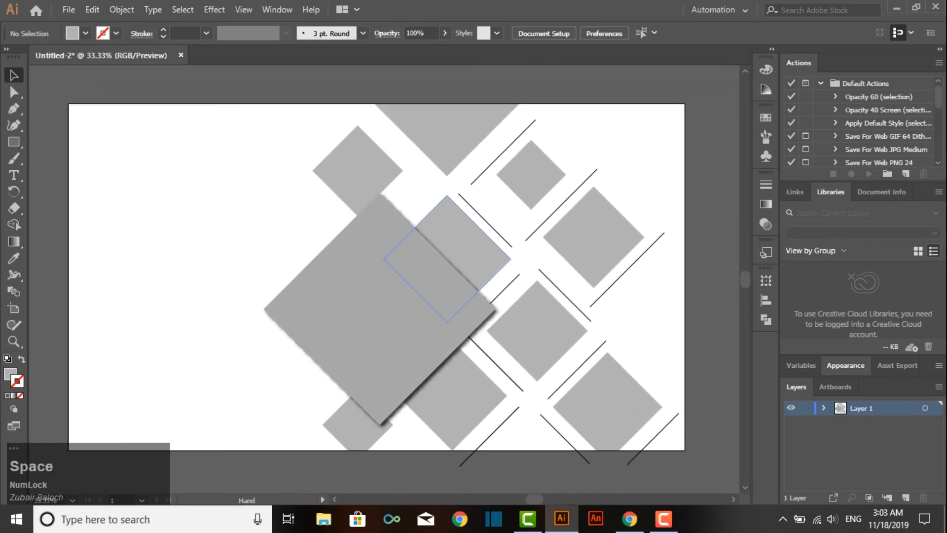
# - Shorten the diagonal lines that extend below the artboard so they end at its lower edge
pyautogui.click(466, 459)
pyautogui.moveTo(461, 465); pyautogui.dragTo(475, 450)
pyautogui.click(523, 473)
pyautogui.click(587, 461)
pyautogui.moveTo(590, 462); pyautogui.dragTo(651, 433)
pyautogui.click(607, 468)
pyautogui.click(627, 464)
pyautogui.click(626, 459)
pyautogui.click(656, 464)
# - Draw a diagonal line alongside the upper-right edge of the rightmost upper diamond
pyautogui.press('space')
pyautogui.moveTo(444, 276); pyautogui.dragTo(491, 296)
pyautogui.moveTo(14, 141); pyautogui.dragTo(59, 141)
pyautogui.moveTo(703, 241); pyautogui.dragTo(660, 195)
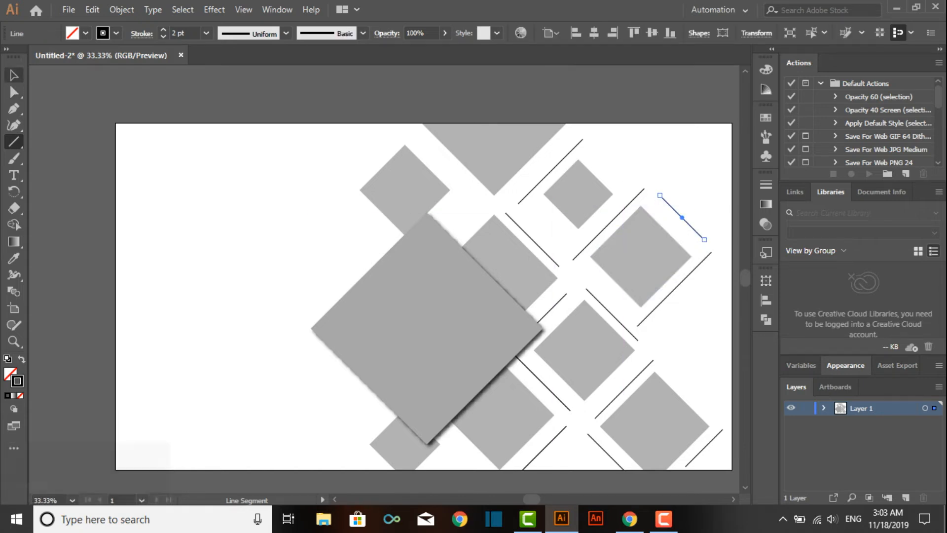
pyautogui.click(14, 75)
pyautogui.click(227, 247)
# - Draw a small square beside the artboard's left edge and duplicate it into a vertical stack of three
pyautogui.press('space')
pyautogui.moveTo(321, 355)
pyautogui.mouseDown()
pyautogui.moveTo(317, 283)
pyautogui.moveTo(295, 340)
pyautogui.moveTo(341, 324)
pyautogui.mouseUp()
pyautogui.moveTo(14, 142)
pyautogui.mouseDown()
pyautogui.moveTo(100, 147)
pyautogui.moveTo(71, 141)
pyautogui.moveTo(71, 187)
pyautogui.mouseUp()
pyautogui.click(14, 75)
pyautogui.hotkey('ctrl', 'd')
pyautogui.click(71, 140)
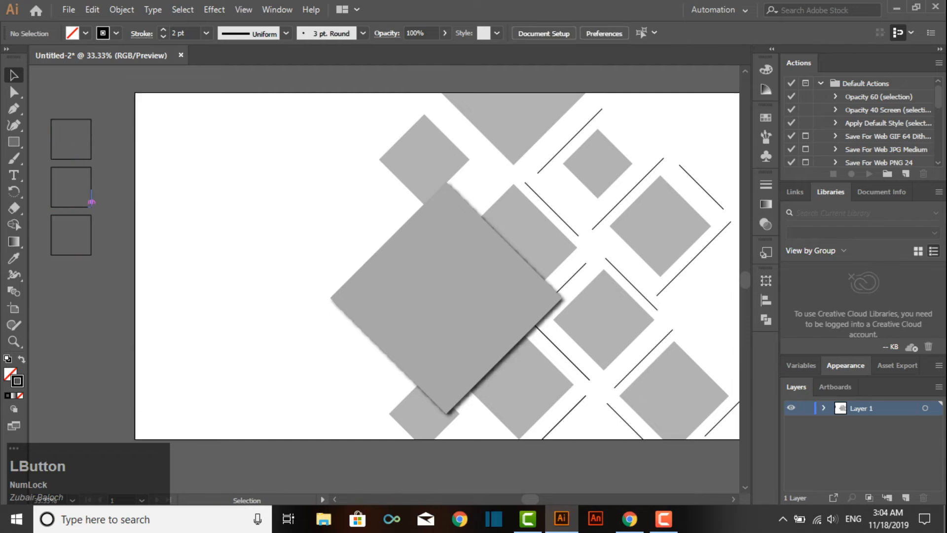
# - Remove the stroke of the three small squares and fill them with white ffffff
pyautogui.moveTo(113, 253); pyautogui.dragTo(112, 254)
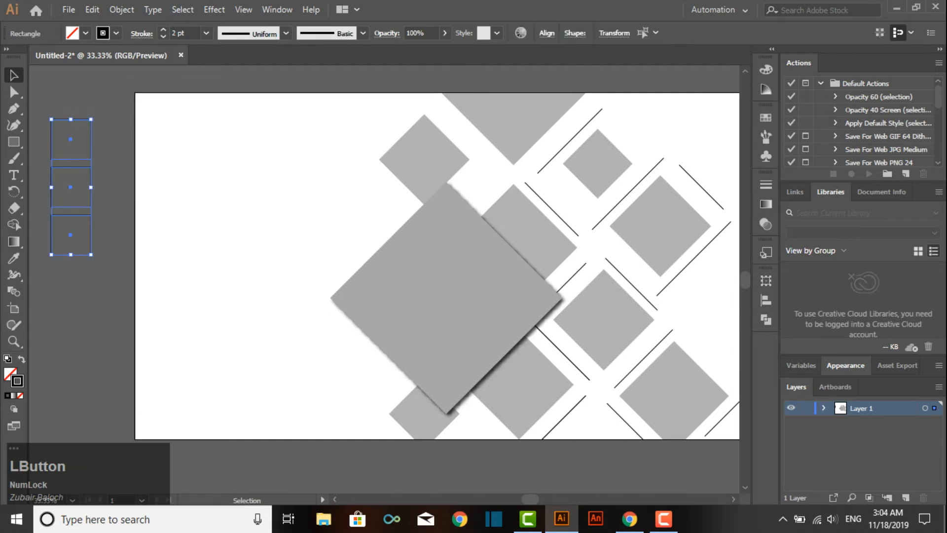
pyautogui.click(20, 396)
pyautogui.doubleClick(10, 373)
pyautogui.write('ffffff')
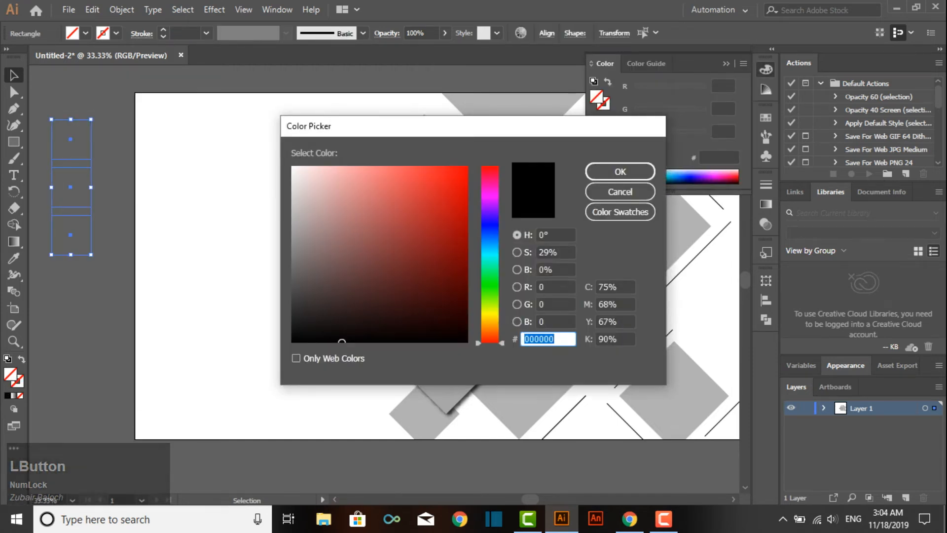
pyautogui.click(620, 171)
# - Fill the top small square with a medium blue, about 7691d3
pyautogui.doubleClick(10, 374)
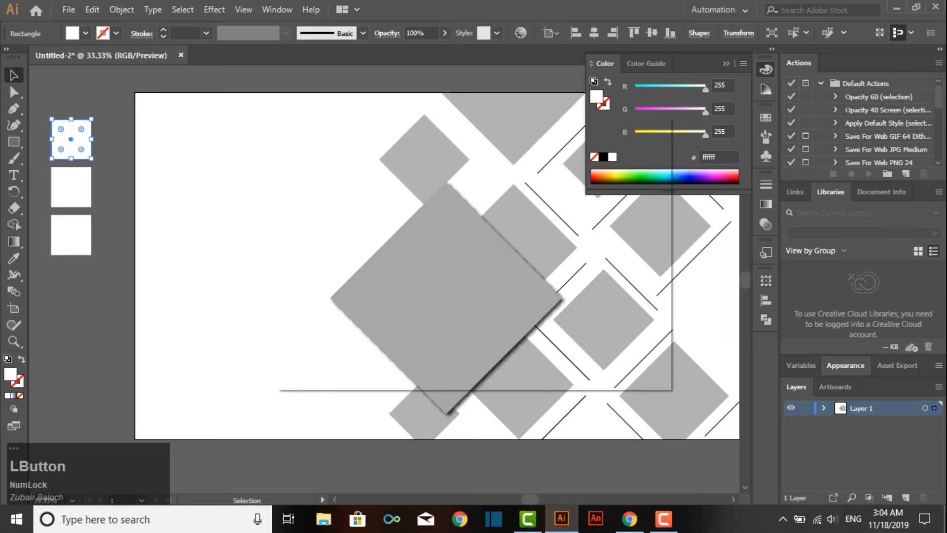
pyautogui.click(489, 234)
pyautogui.moveTo(417, 185)
pyautogui.mouseDown()
pyautogui.moveTo(375, 177)
pyautogui.moveTo(393, 169)
pyautogui.mouseUp()
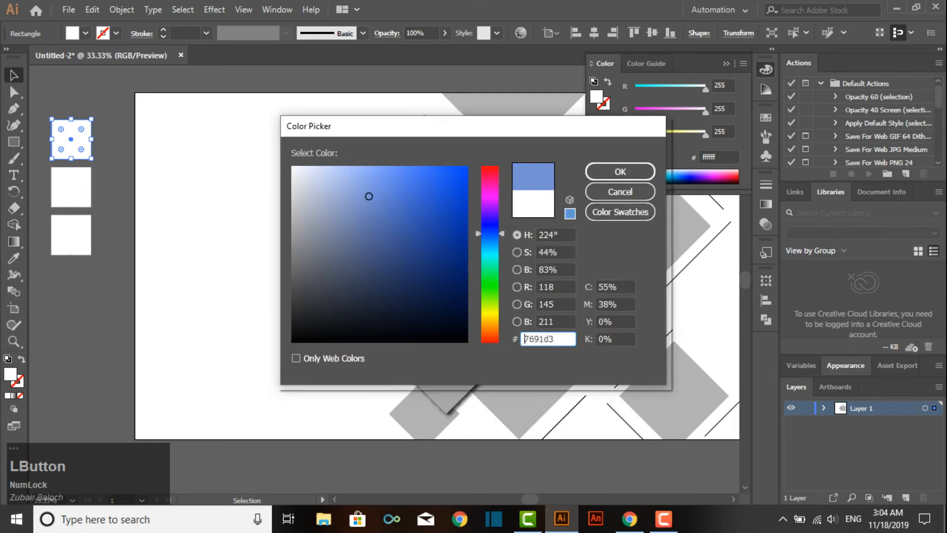
pyautogui.click(619, 171)
# - Fill the middle small square with dusty red af7979
pyautogui.click(71, 187)
pyautogui.doubleClick(10, 374)
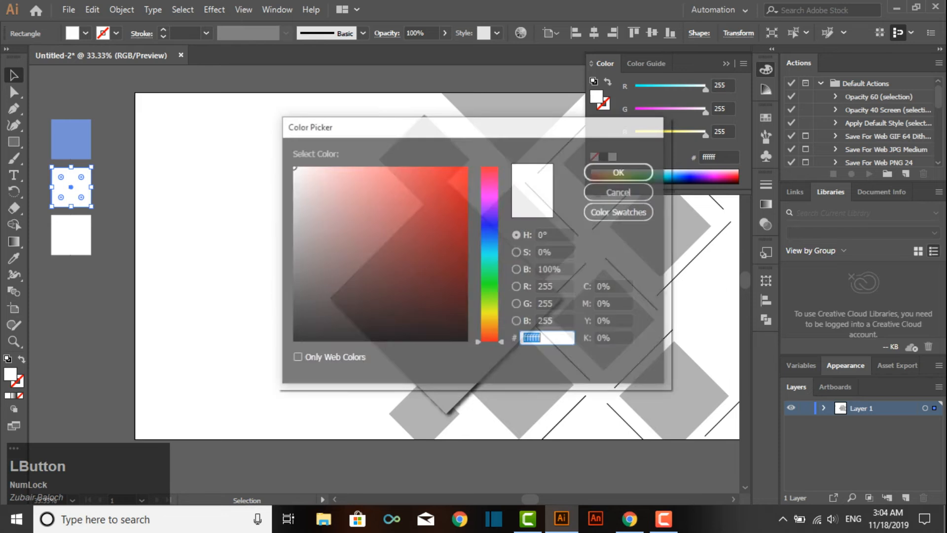
pyautogui.click(362, 167)
pyautogui.moveTo(339, 185); pyautogui.dragTo(335, 228)
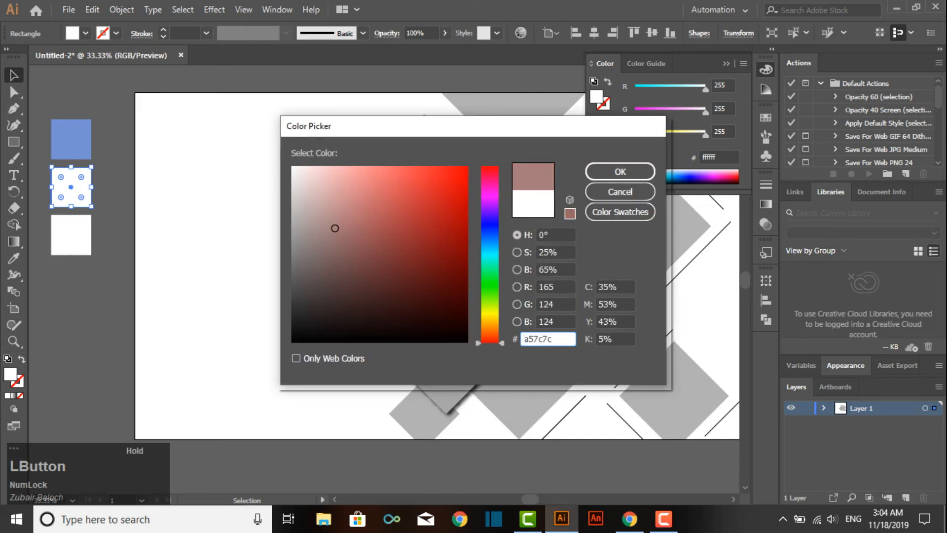
pyautogui.click(619, 171)
pyautogui.click(112, 190)
pyautogui.doubleClick(71, 187)
pyautogui.doubleClick(71, 236)
# - Lighten the middle small square's fill to dusty pink cc9292
pyautogui.click(76, 192)
pyautogui.doubleClick(10, 374)
pyautogui.moveTo(382, 201)
pyautogui.mouseDown()
pyautogui.moveTo(341, 173)
pyautogui.moveTo(341, 194)
pyautogui.mouseUp()
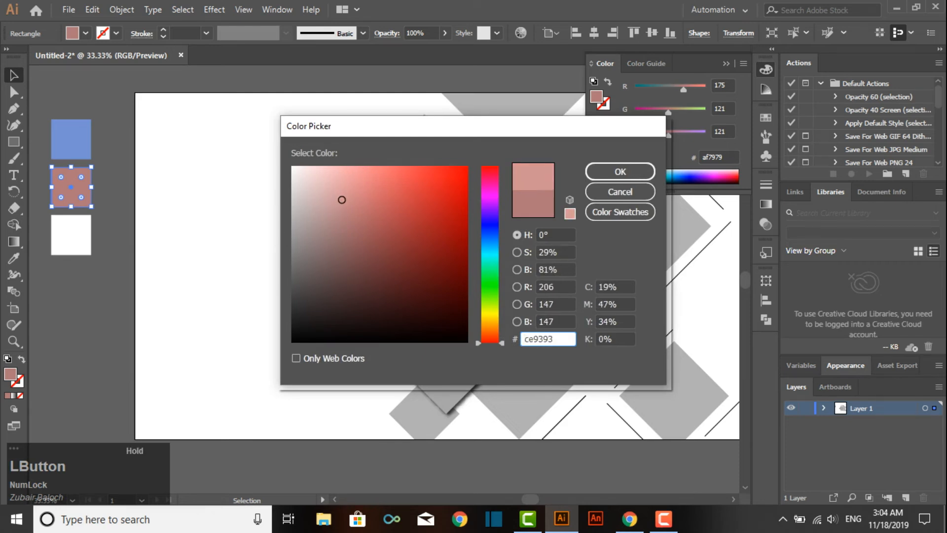
pyautogui.click(620, 171)
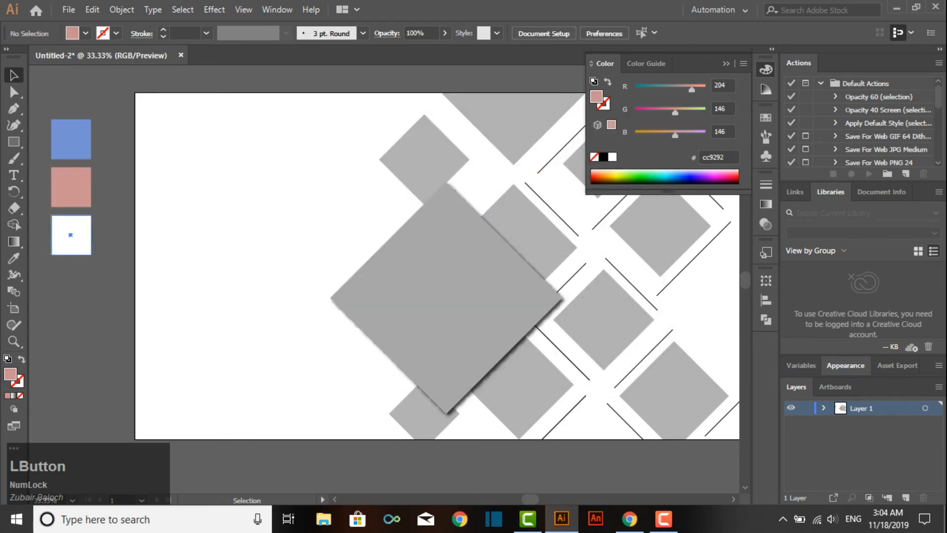
# - Fill the bottom small square with light pink efb1b1
pyautogui.click(70, 234)
pyautogui.doubleClick(10, 374)
pyautogui.moveTo(357, 193)
pyautogui.mouseDown()
pyautogui.moveTo(340, 164)
pyautogui.moveTo(333, 173)
pyautogui.mouseUp()
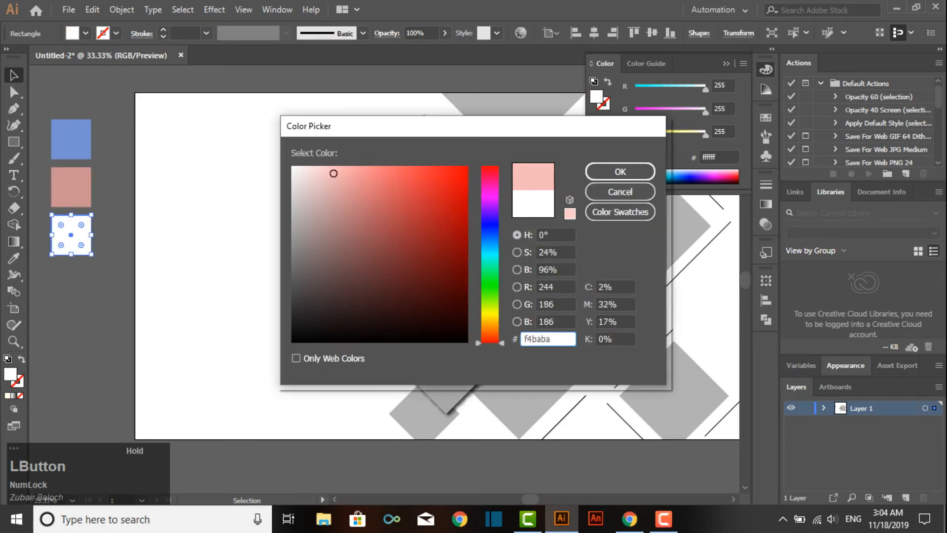
pyautogui.click(620, 171)
pyautogui.click(247, 198)
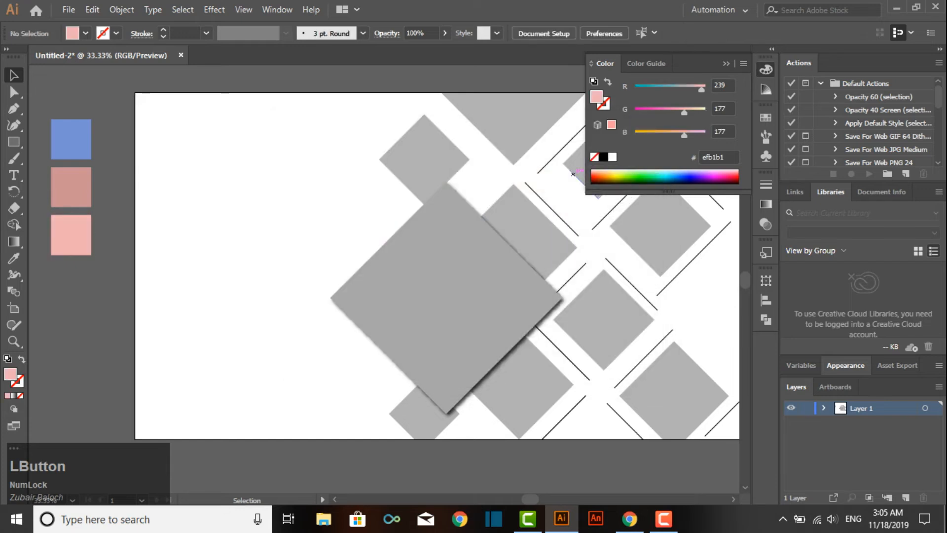
pyautogui.click(70, 187)
pyautogui.doubleClick(10, 374)
pyautogui.moveTo(342, 201)
pyautogui.mouseDown()
pyautogui.moveTo(356, 166)
pyautogui.moveTo(349, 235)
pyautogui.mouseUp()
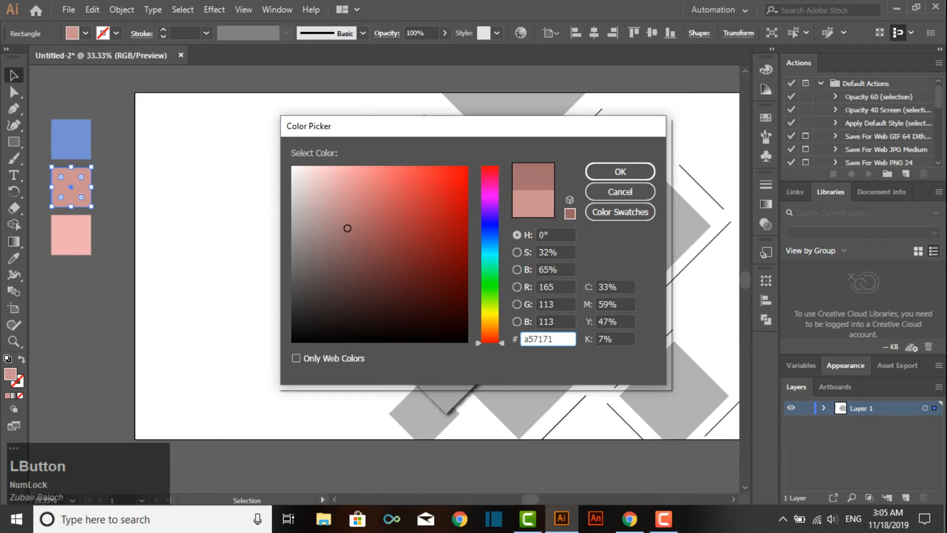
pyautogui.click(620, 192)
pyautogui.click(611, 188)
# - Apply the middle swatch's dusty pink to the cropped diamond at the artboard's upper edge and the rightmost upper diamond
pyautogui.moveTo(427, 174); pyautogui.dragTo(399, 188)
pyautogui.click(464, 140)
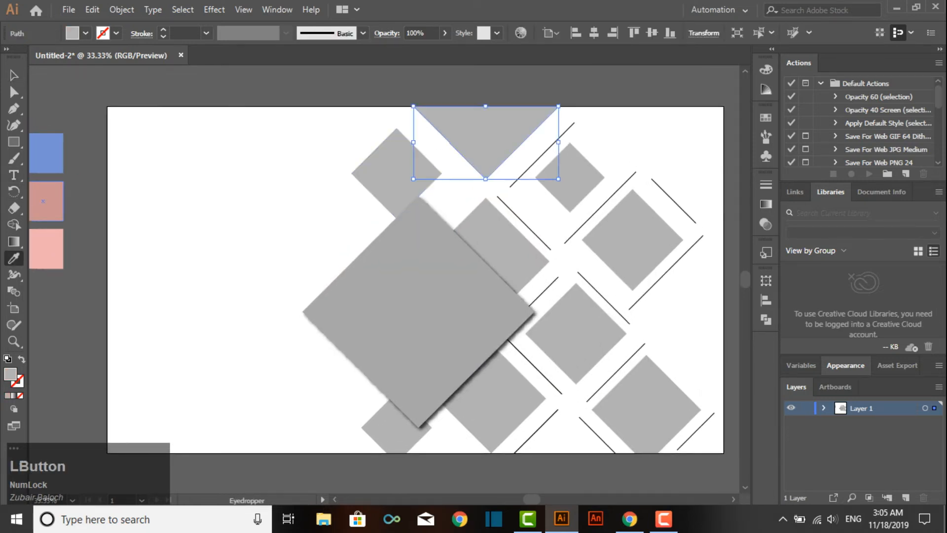
pyautogui.click(43, 201)
pyautogui.click(13, 74)
pyautogui.click(626, 236)
pyautogui.click(43, 201)
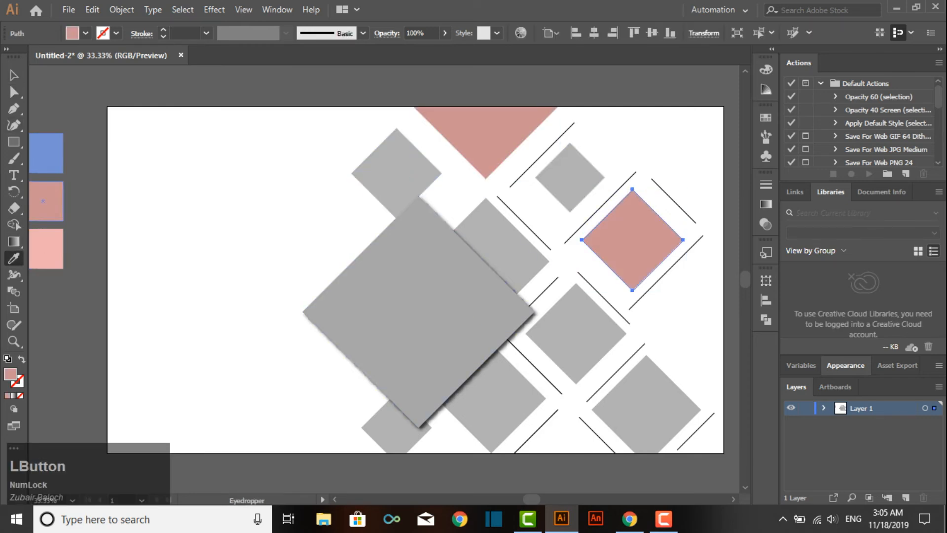
pyautogui.click(14, 75)
pyautogui.click(222, 198)
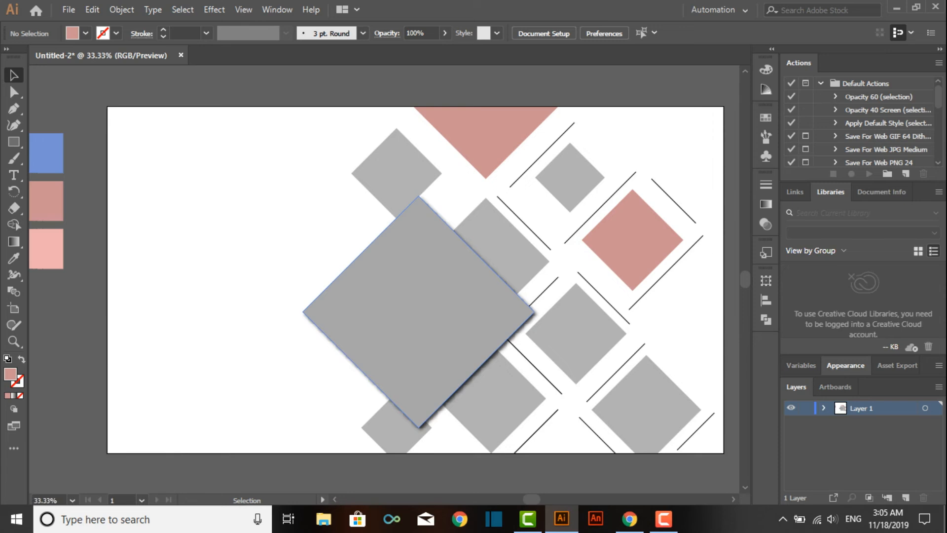
pyautogui.click(606, 416)
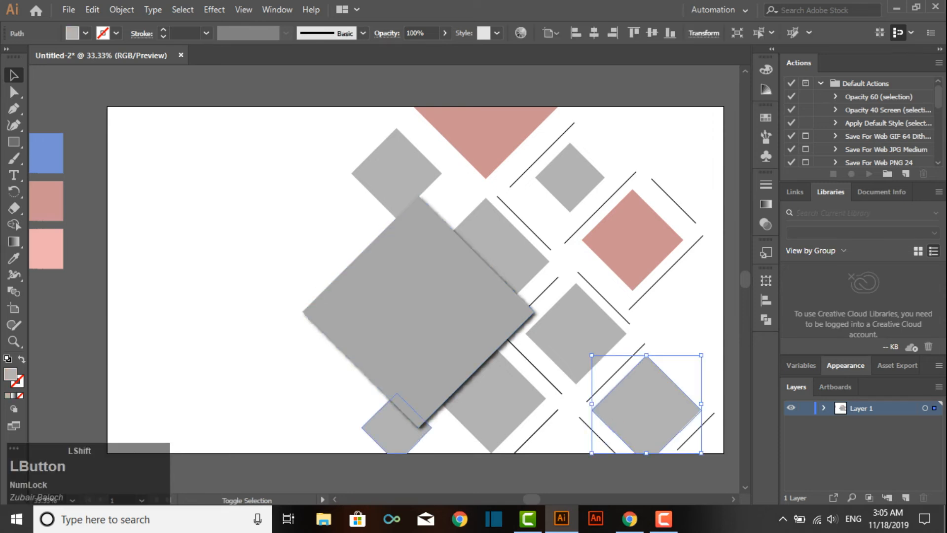
pyautogui.keyDown('shift'); pyautogui.click(390, 432); pyautogui.keyUp('shift')
pyautogui.keyDown('shift'); pyautogui.click(395, 174); pyautogui.keyUp('shift')
pyautogui.click(257, 197)
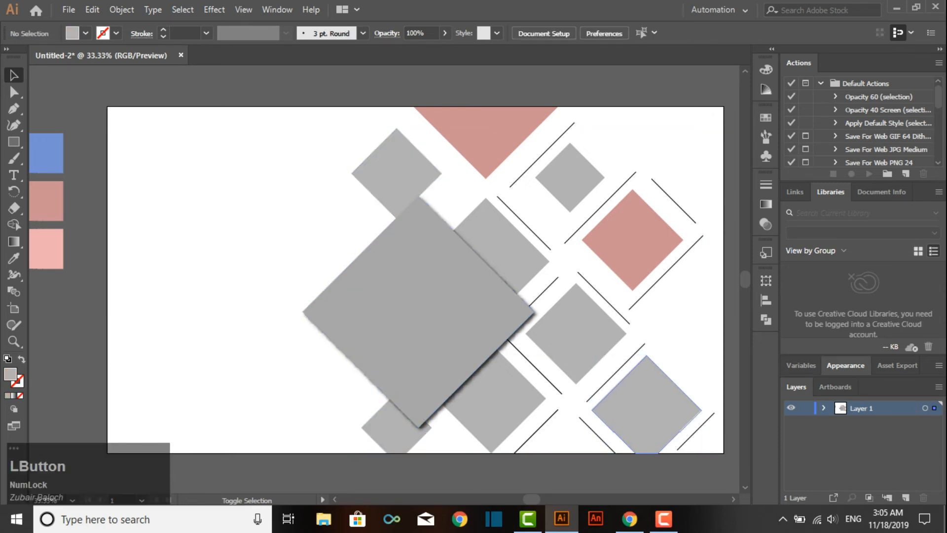
# - Apply the bottom swatch's light pink to the bottom-right, bottom-left and top-left diamonds
pyautogui.click(641, 405)
pyautogui.keyDown('shift'); pyautogui.click(390, 429); pyautogui.keyUp('shift')
pyautogui.keyDown('shift'); pyautogui.click(394, 174); pyautogui.keyUp('shift')
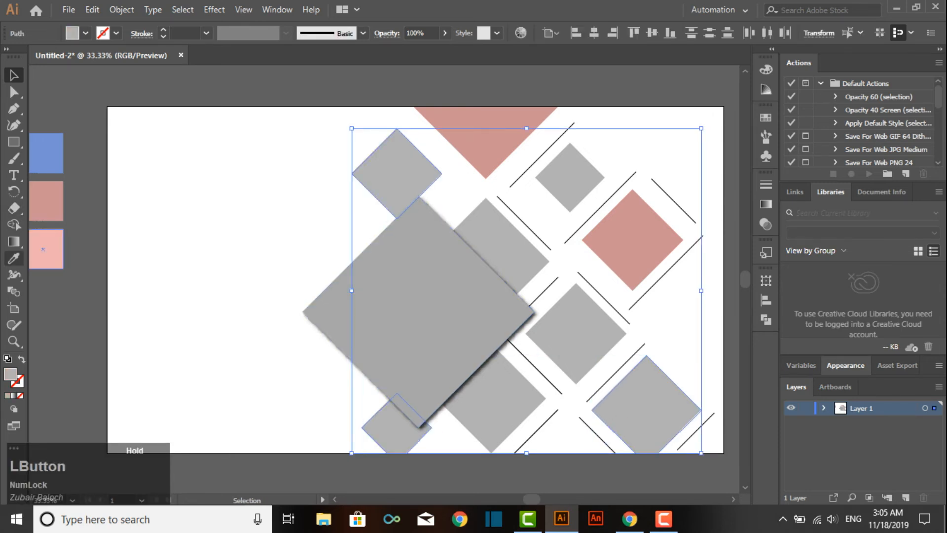
pyautogui.click(14, 258)
pyautogui.click(63, 243)
pyautogui.click(14, 75)
pyautogui.click(256, 207)
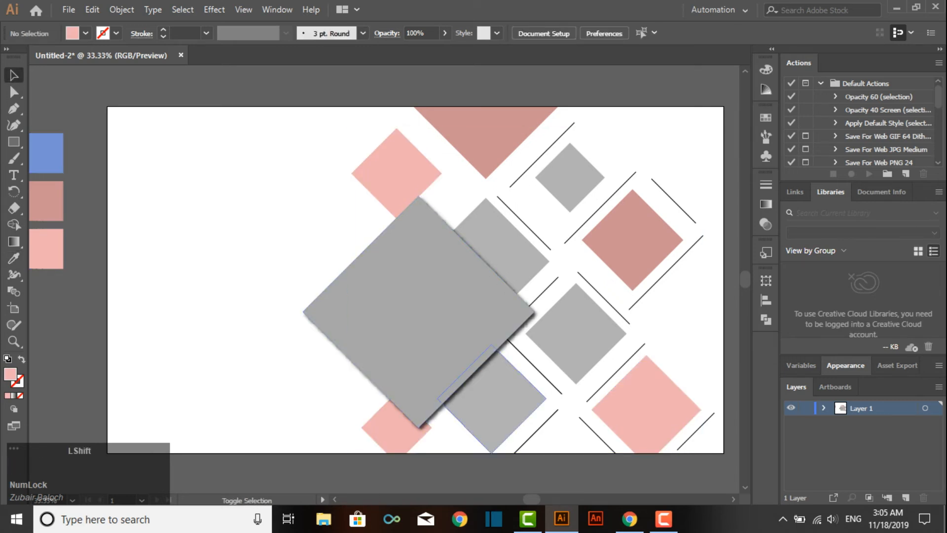
# - Apply the top swatch's blue to the four remaining small gray diamonds, leaving the large one gray
pyautogui.keyDown('shift'); pyautogui.click(491, 399); pyautogui.keyUp('shift')
pyautogui.keyDown('shift'); pyautogui.click(576, 332); pyautogui.keyUp('shift')
pyautogui.keyDown('shift'); pyautogui.click(485, 257); pyautogui.keyUp('shift')
pyautogui.keyDown('shift'); pyautogui.click(569, 178); pyautogui.keyUp('shift')
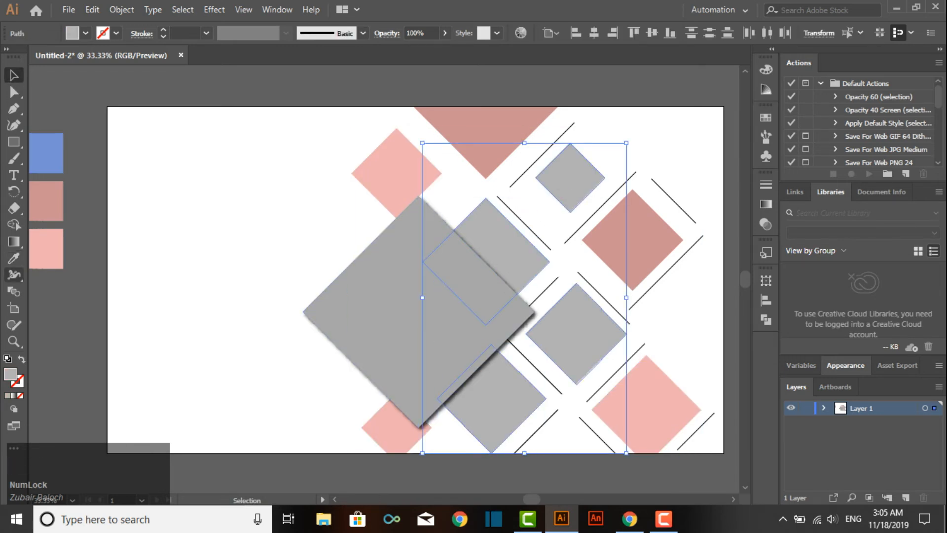
pyautogui.click(14, 257)
pyautogui.click(45, 153)
pyautogui.click(14, 75)
pyautogui.click(236, 222)
# - Draw a blue four-sided Pen shape over the artboard's lower part, its upper edge sloping from about Y 350 px down to about Y 595 px
pyautogui.press('space')
pyautogui.moveTo(237, 221)
pyautogui.mouseDown()
pyautogui.moveTo(232, 237)
pyautogui.moveTo(237, 229)
pyautogui.mouseUp()
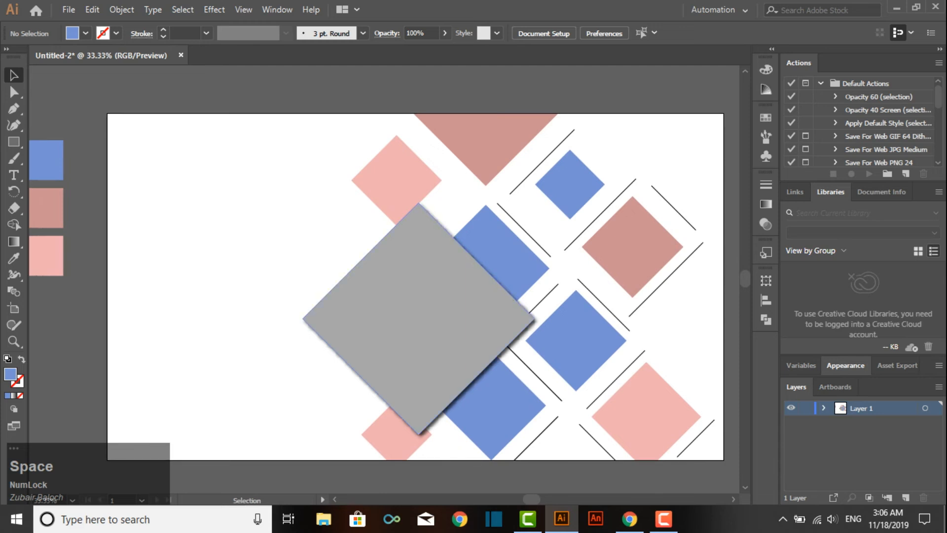
pyautogui.click(14, 108)
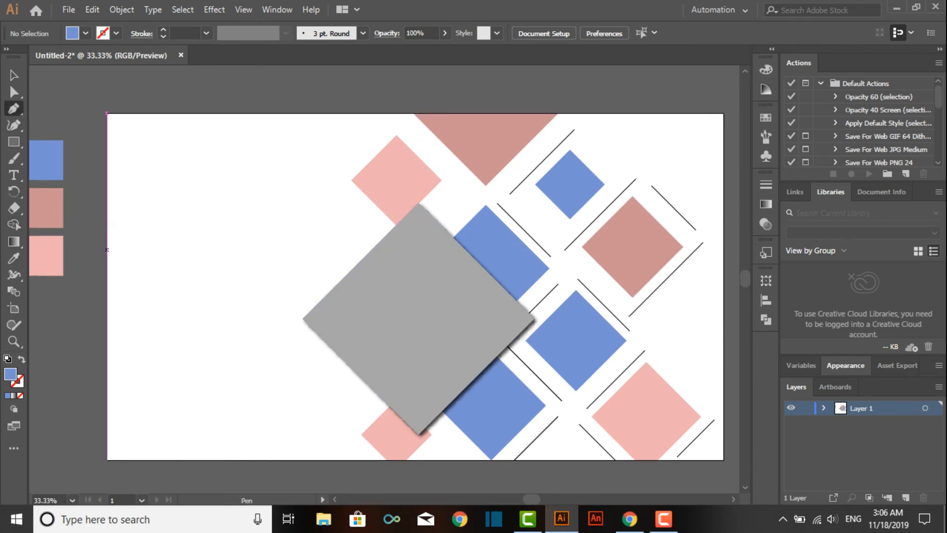
pyautogui.click(106, 225)
pyautogui.click(722, 458)
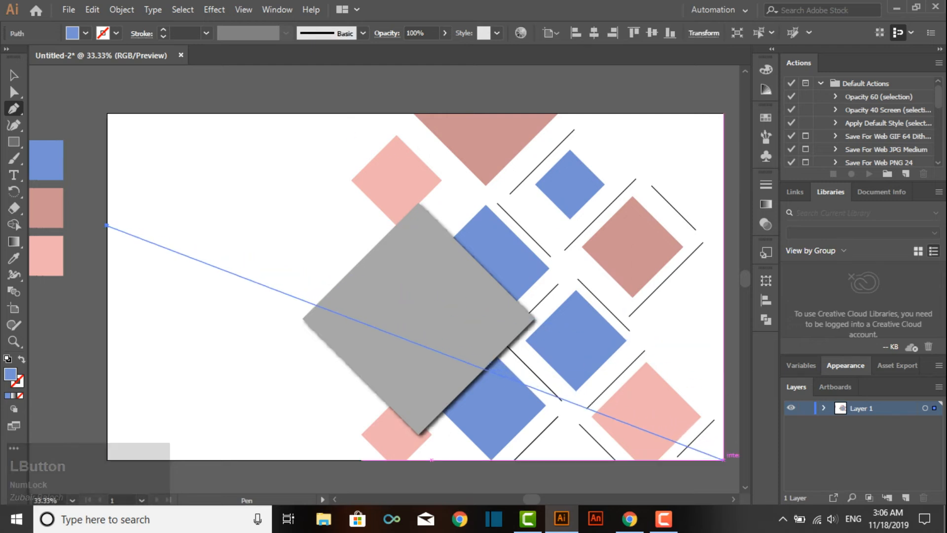
pyautogui.click(723, 305)
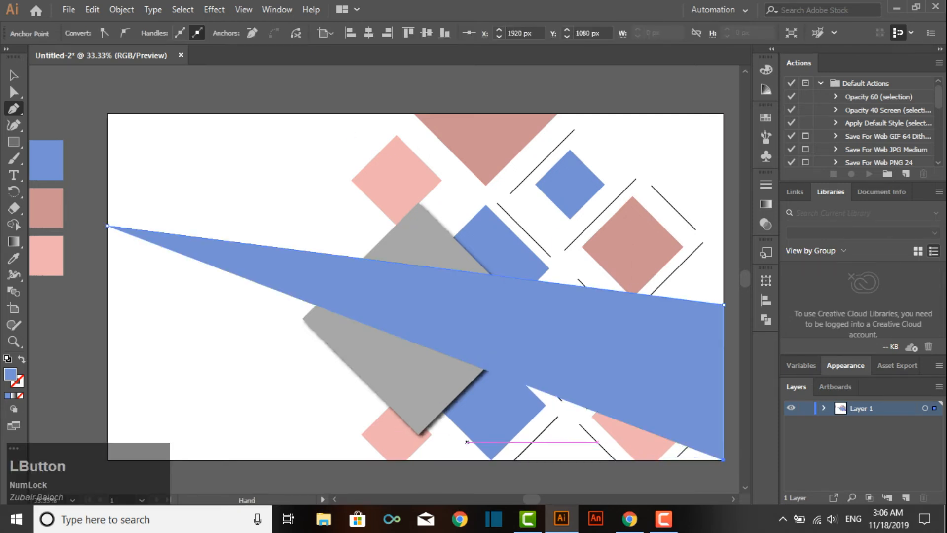
pyautogui.moveTo(466, 441); pyautogui.dragTo(551, 372)
pyautogui.click(192, 392)
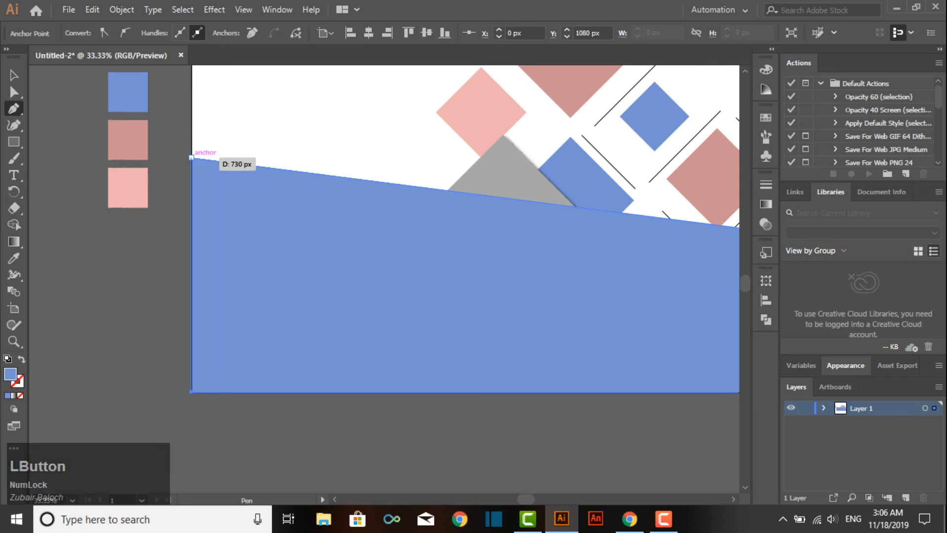
pyautogui.click(191, 158)
# - Send the blue lower background shape behind all the diamonds and lines
pyautogui.moveTo(234, 249); pyautogui.dragTo(69, 292)
pyautogui.click(14, 75)
pyautogui.click(172, 153)
pyautogui.rightClick(165, 216)
pyautogui.moveTo(201, 431)
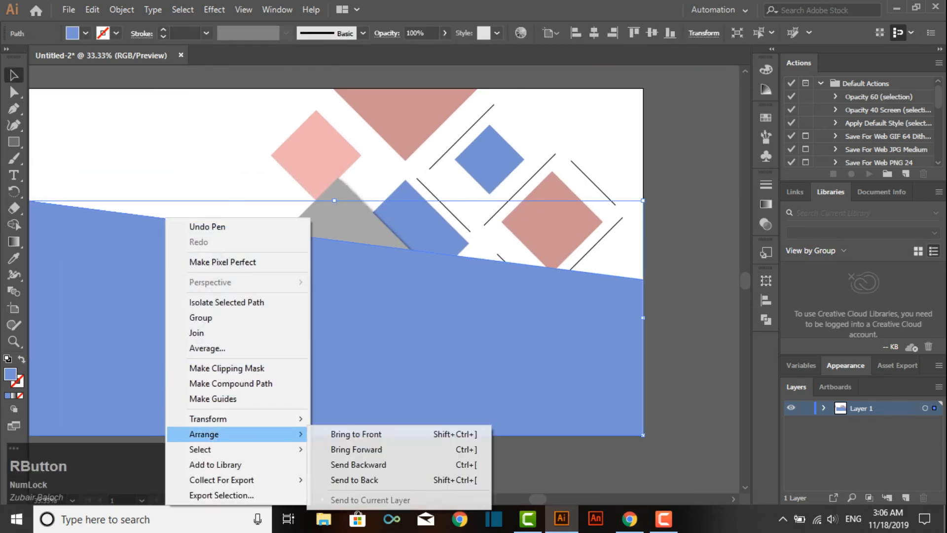
pyautogui.click(360, 480)
pyautogui.press('space')
pyautogui.moveTo(335, 242); pyautogui.dragTo(400, 264)
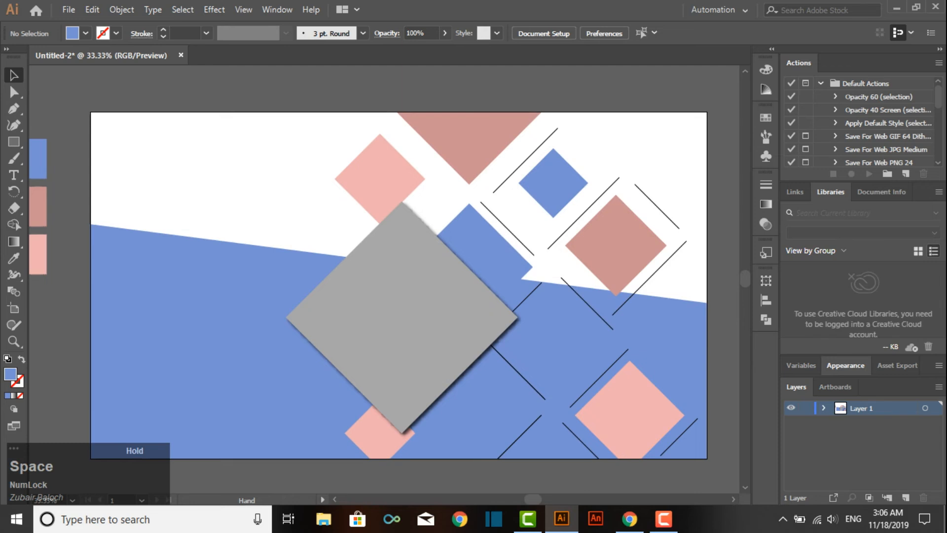
# - Draw a second four-sided Pen shape covering the artboard's upper part down to the slanted edge of the lower shape
pyautogui.click(14, 108)
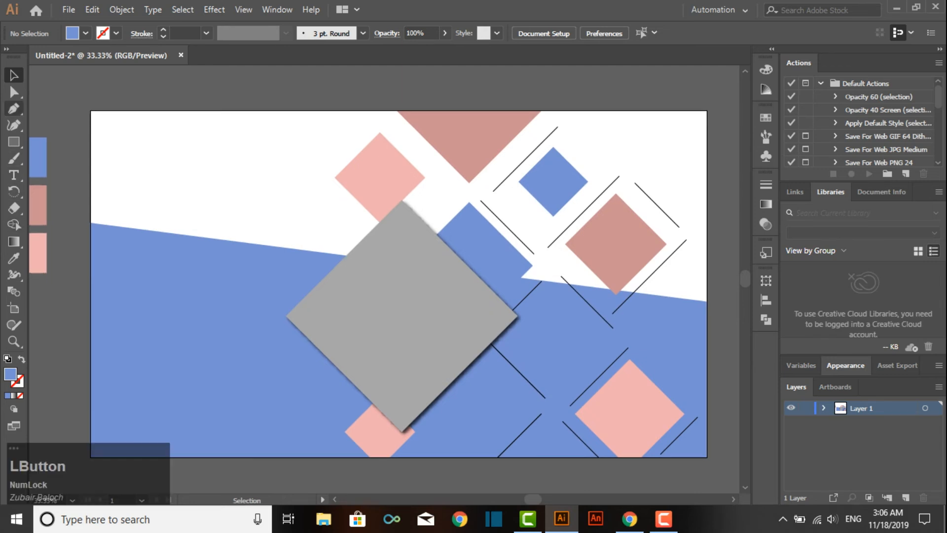
pyautogui.click(91, 110)
pyautogui.click(706, 110)
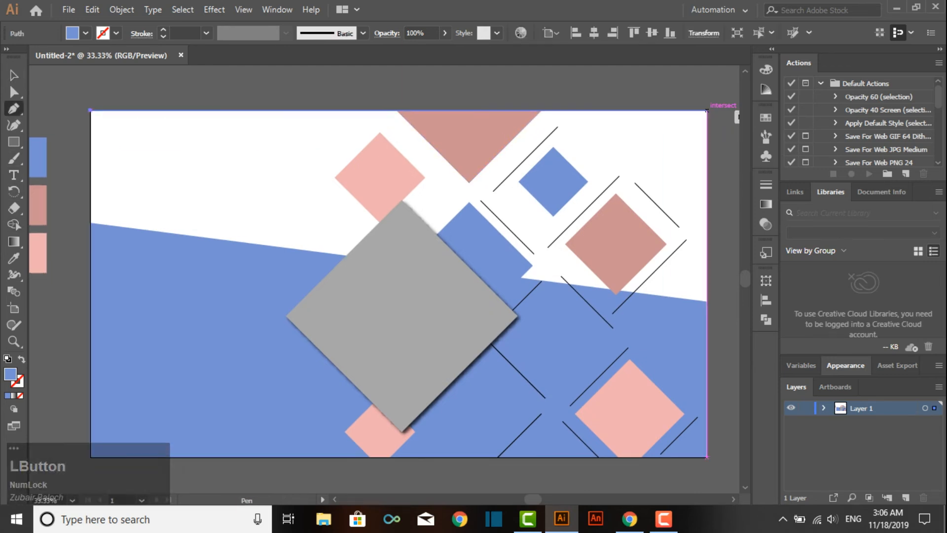
pyautogui.click(707, 301)
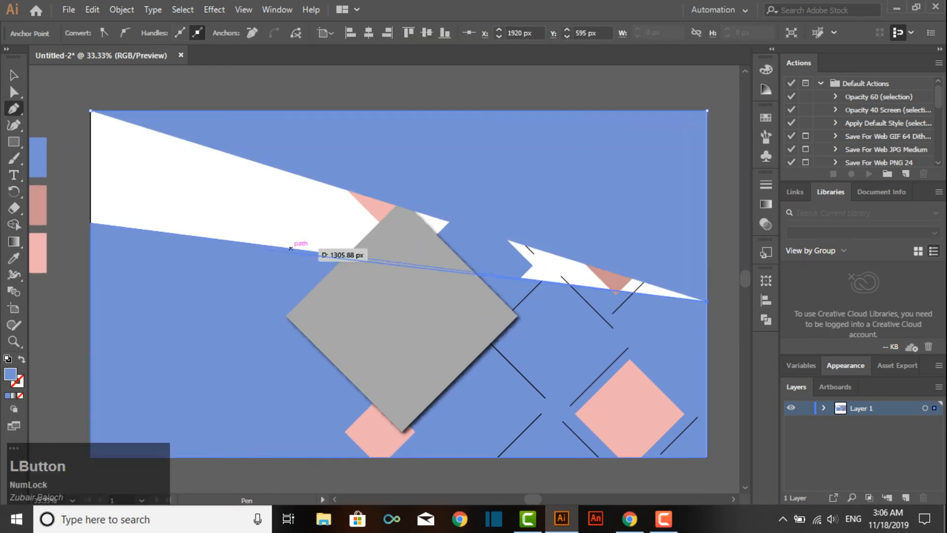
pyautogui.click(90, 223)
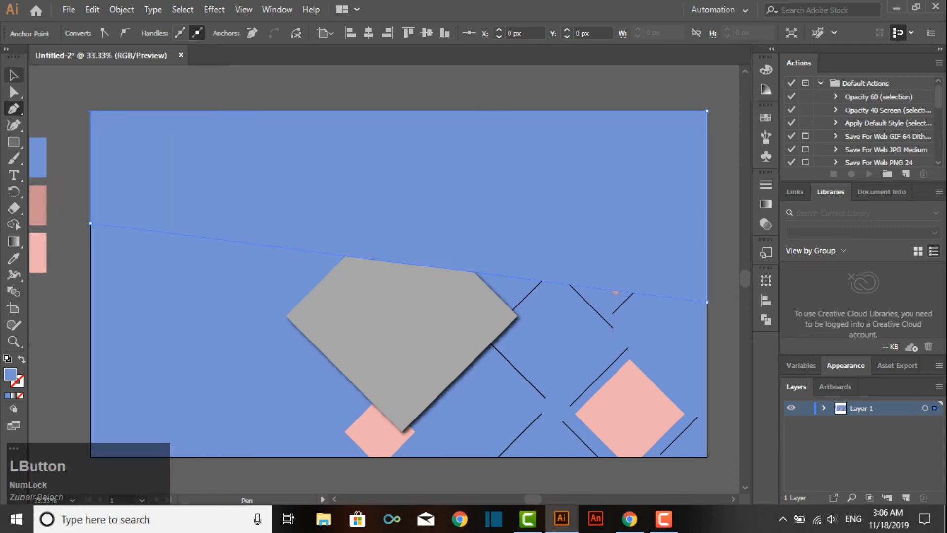
# - Fill the upper background shape with a muted slate blue and send it to the back
pyautogui.doubleClick(10, 374)
pyautogui.moveTo(366, 191); pyautogui.dragTo(340, 235)
pyautogui.click(620, 171)
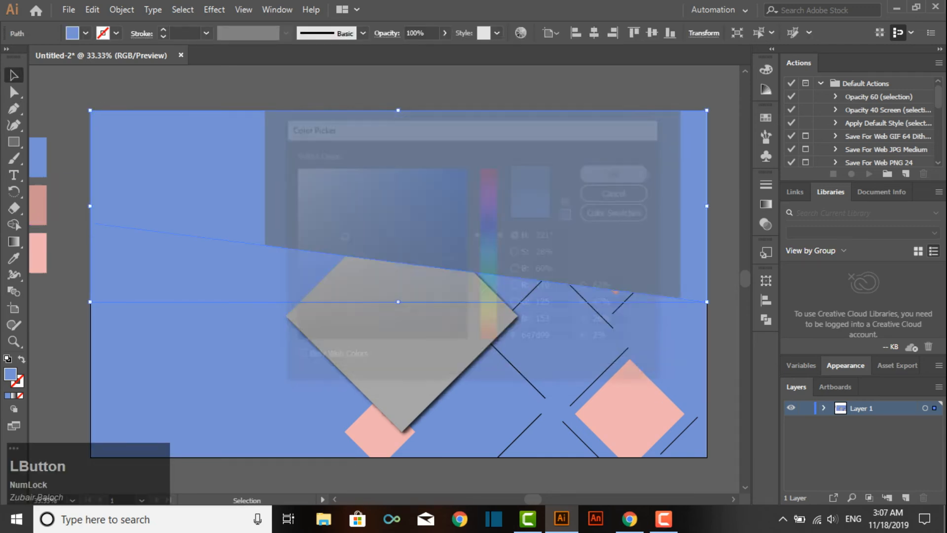
pyautogui.rightClick(307, 354)
pyautogui.rightClick(184, 151)
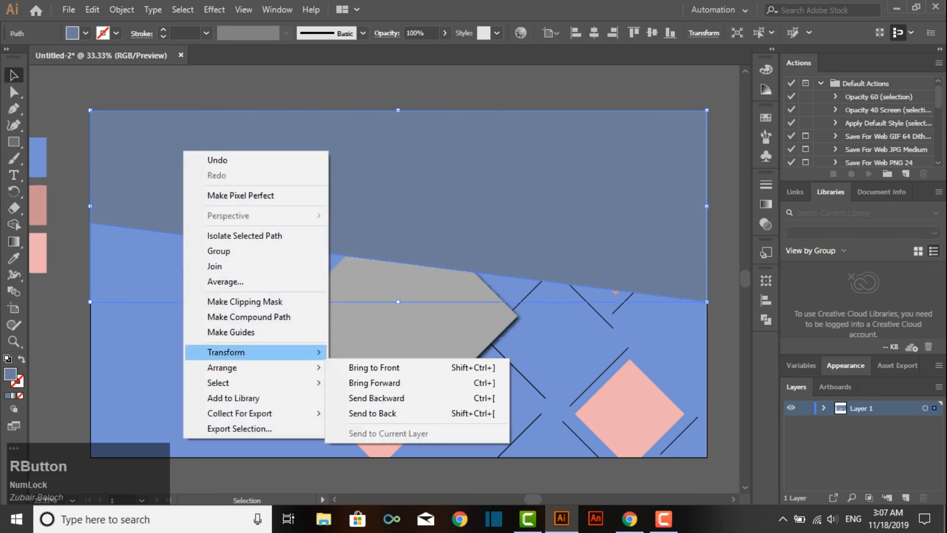
pyautogui.click(370, 413)
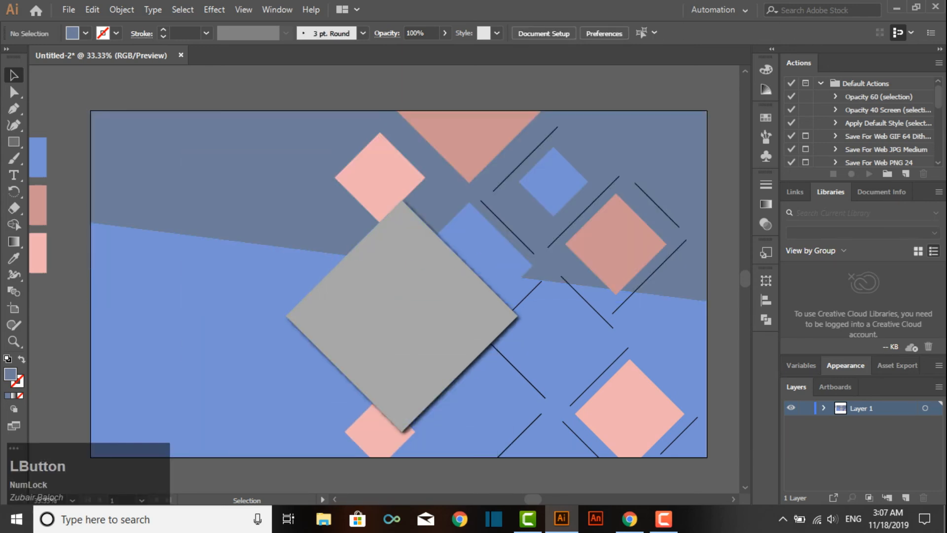
# - Try a different fill color on the blue diamond beside the large gray one and undo the change
pyautogui.click(560, 339)
pyautogui.doubleClick(11, 374)
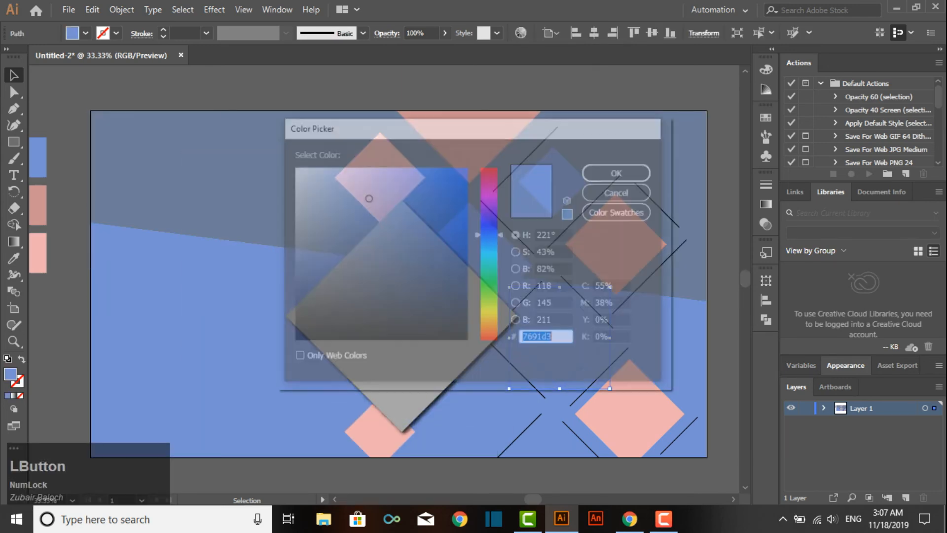
pyautogui.click(347, 216)
pyautogui.moveTo(490, 235); pyautogui.dragTo(490, 195)
pyautogui.click(327, 168)
pyautogui.click(344, 193)
pyautogui.click(620, 171)
pyautogui.hotkey('ctrl', 'z')
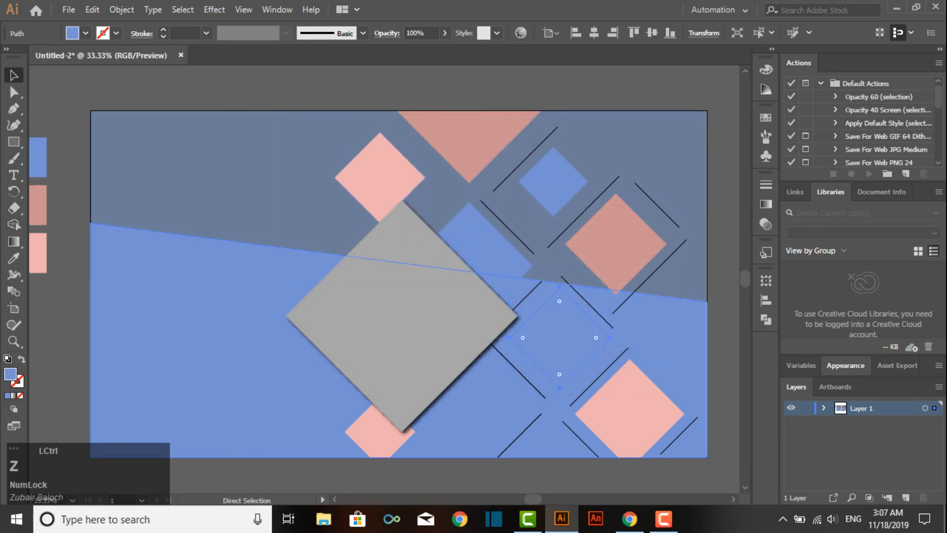
# - Fill the lower background shape with pink d19bbf
pyautogui.click(247, 320)
pyautogui.doubleClick(10, 374)
pyautogui.click(490, 185)
pyautogui.moveTo(366, 197)
pyautogui.mouseDown()
pyautogui.moveTo(354, 171)
pyautogui.moveTo(337, 197)
pyautogui.mouseUp()
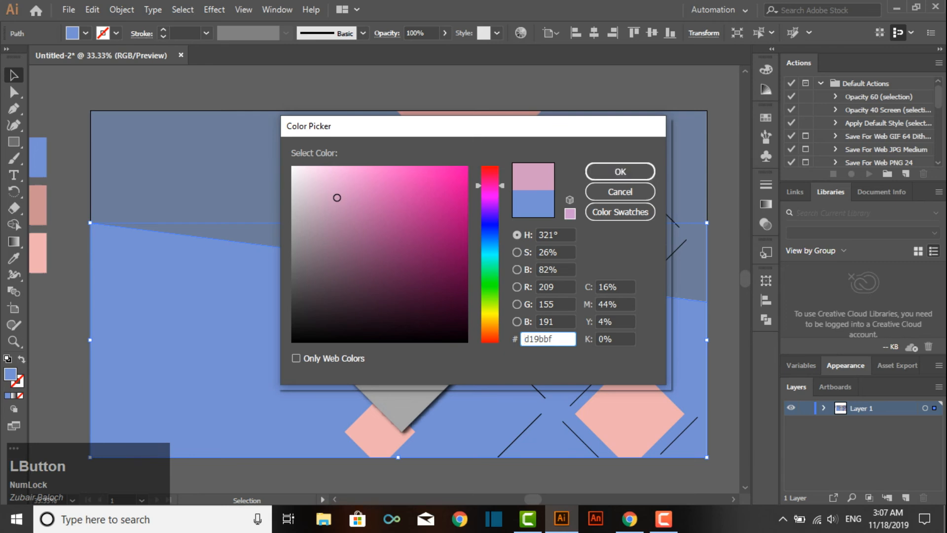
pyautogui.click(619, 172)
pyautogui.click(599, 94)
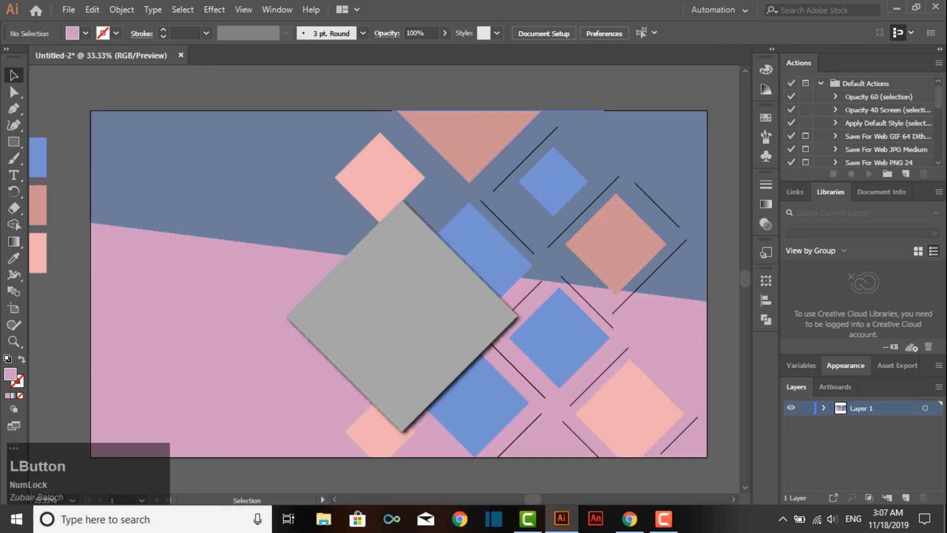
# - Group the slate blue and pink background shapes
pyautogui.moveTo(474, 247); pyautogui.dragTo(499, 237)
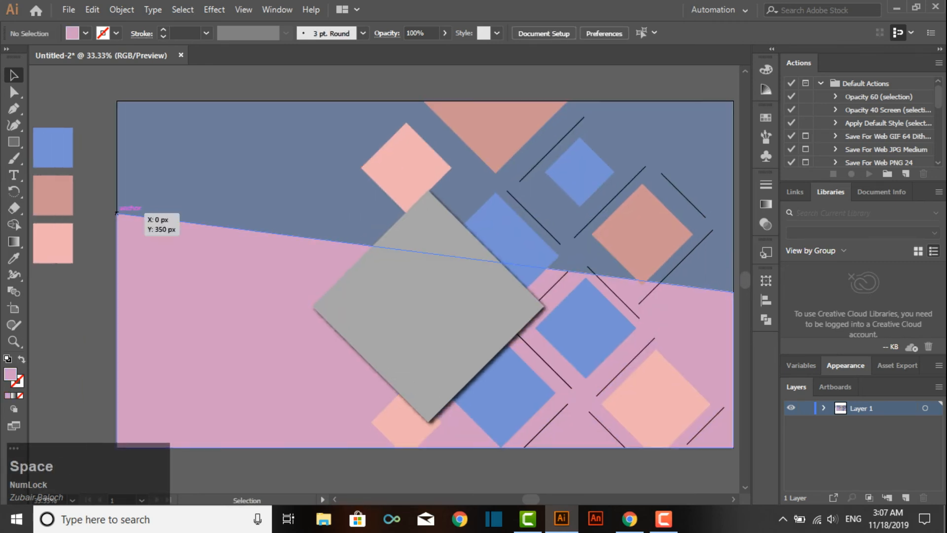
pyautogui.keyDown('shift'); pyautogui.click(197, 256); pyautogui.keyUp('shift')
pyautogui.keyDown('shift'); pyautogui.click(198, 192); pyautogui.keyUp('shift')
pyautogui.rightClick(182, 196)
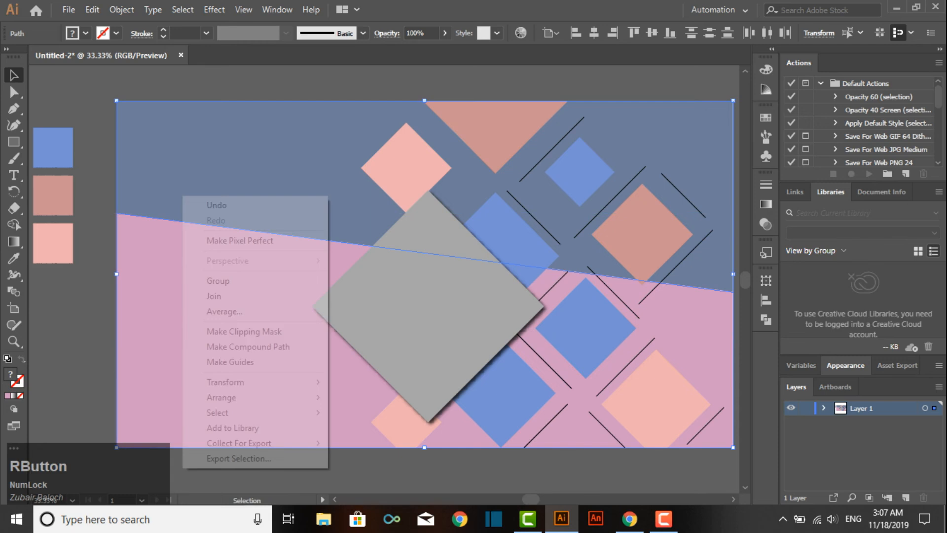
pyautogui.click(212, 280)
pyautogui.click(96, 193)
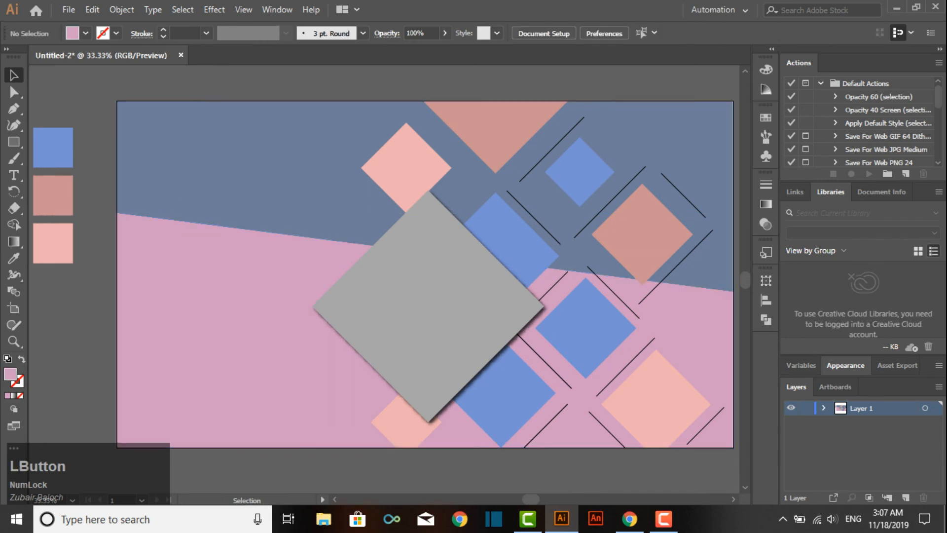
pyautogui.click(14, 175)
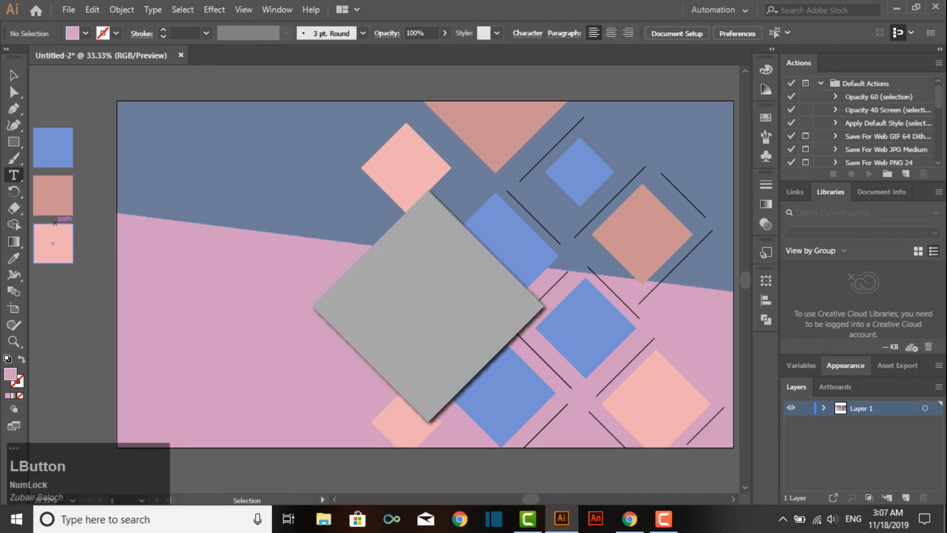
pyautogui.moveTo(136, 223); pyautogui.dragTo(279, 296)
pyautogui.press('BackSpace')
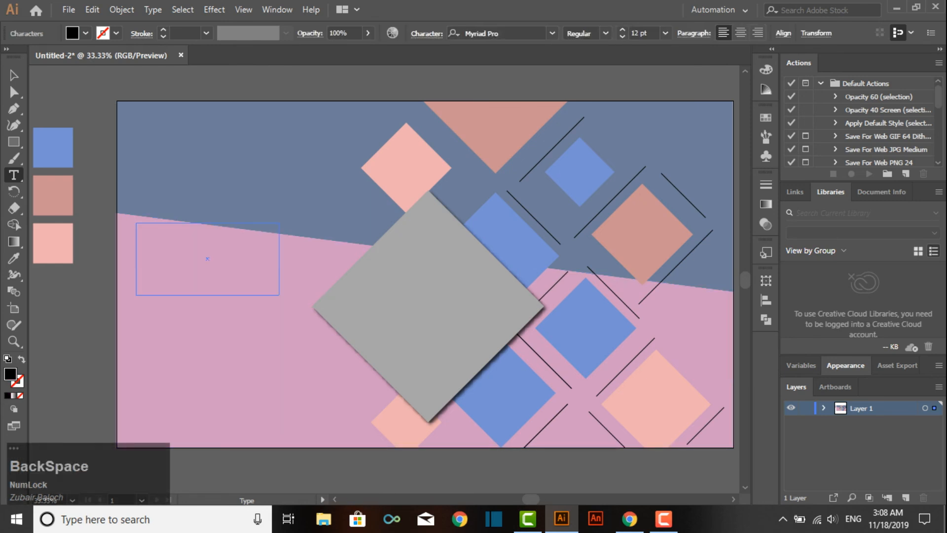
pyautogui.hotkey('ctrl', 'z')
pyautogui.hotkey('ctrl', 'z')
pyautogui.moveTo(150, 227); pyautogui.dragTo(194, 248)
# - Add the text ABSTRACT at 60 pt and place it on the pink area beside the large gray diamond
pyautogui.click(170, 235)
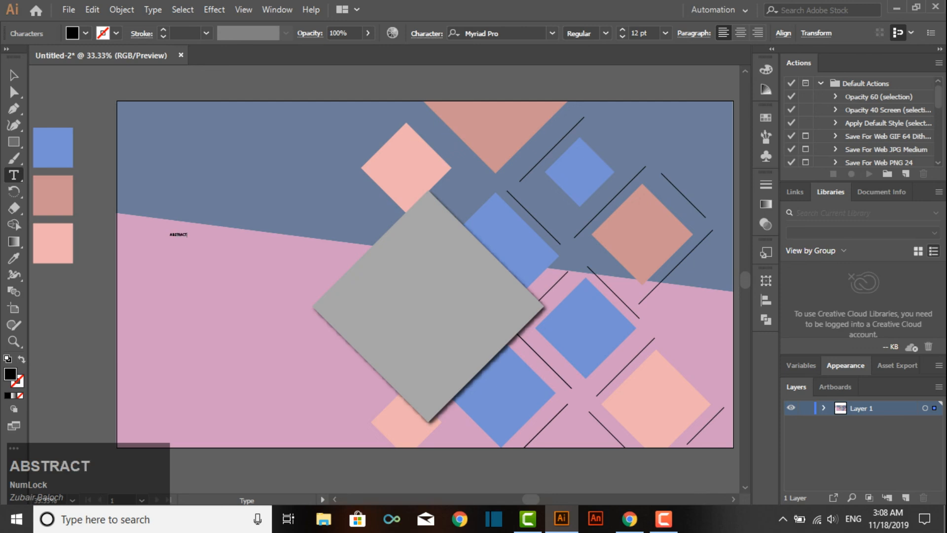
pyautogui.moveTo(641, 33); pyautogui.dragTo(605, 34)
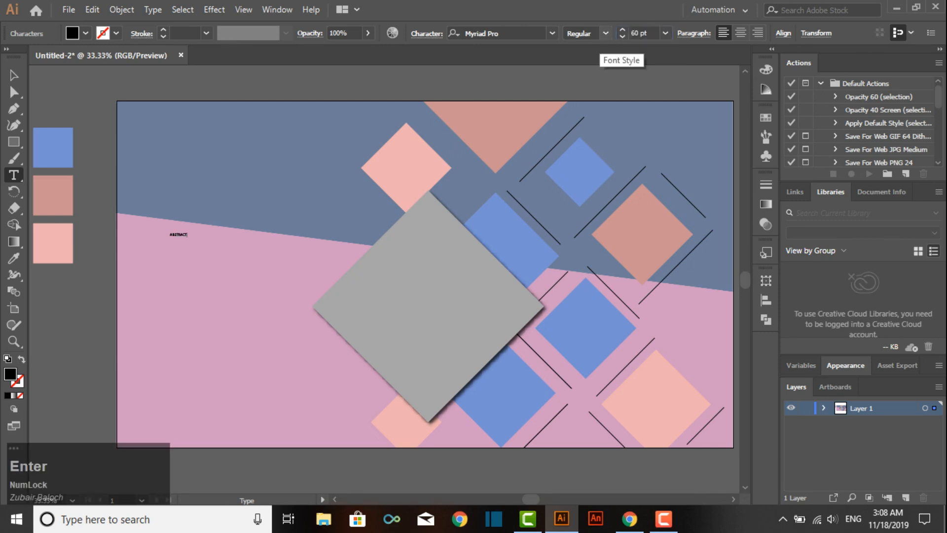
pyautogui.click(14, 75)
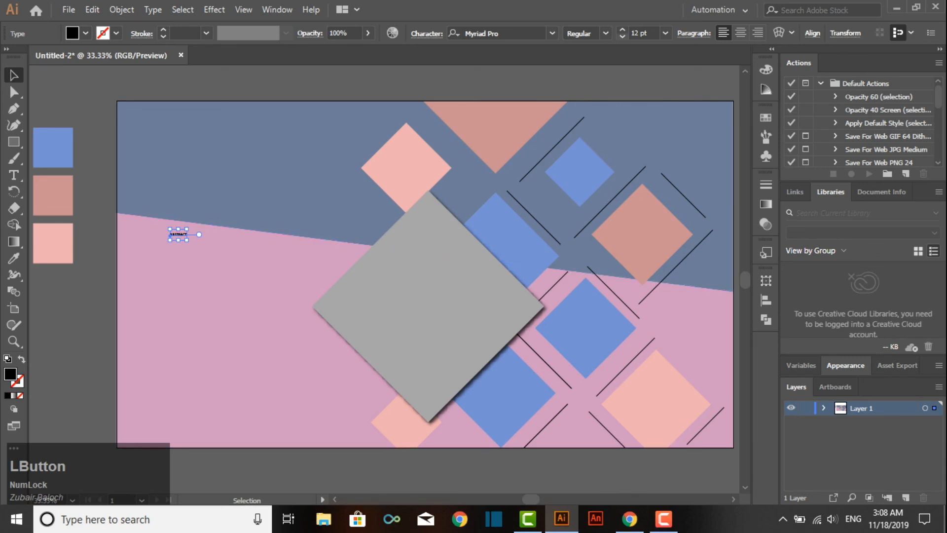
pyautogui.write('60')
pyautogui.press('Return')
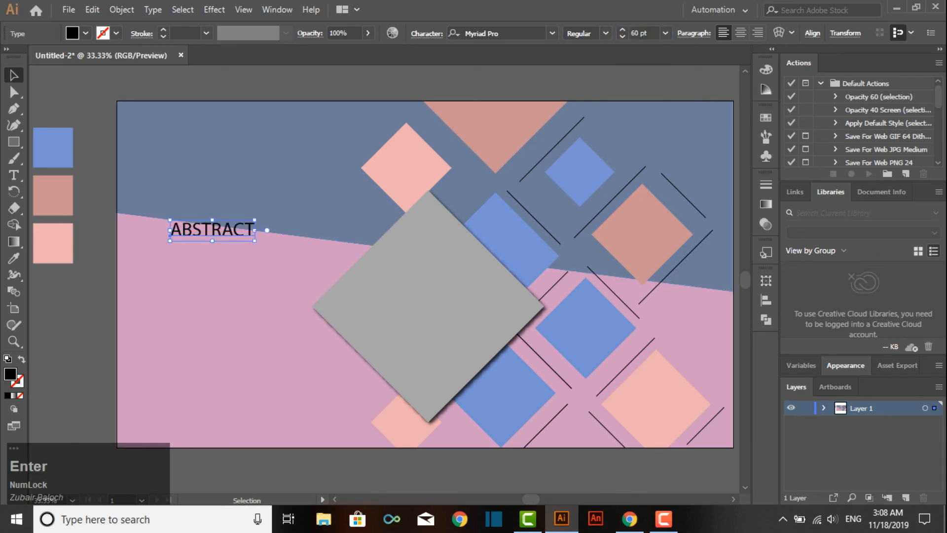
pyautogui.moveTo(212, 230); pyautogui.dragTo(212, 265)
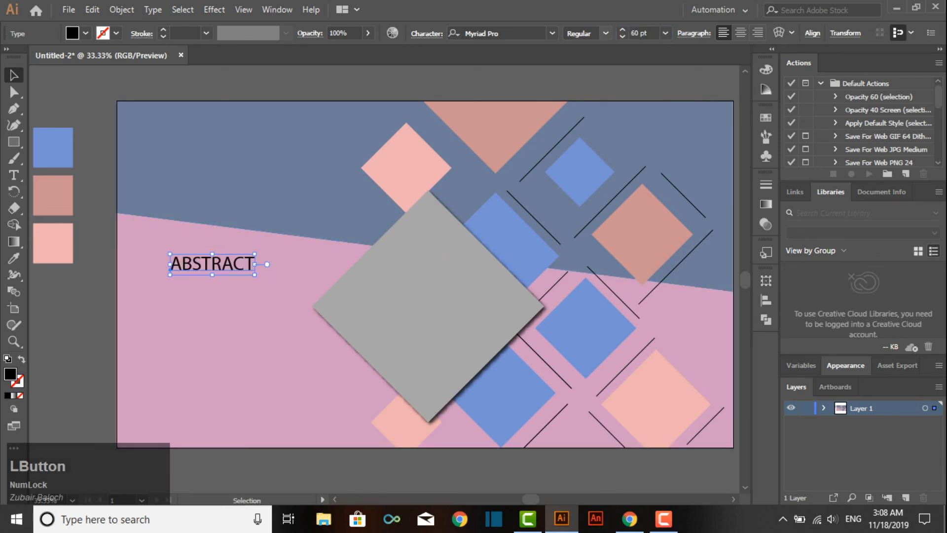
pyautogui.click(606, 33)
pyautogui.click(606, 33)
pyautogui.click(315, 82)
pyautogui.click(212, 265)
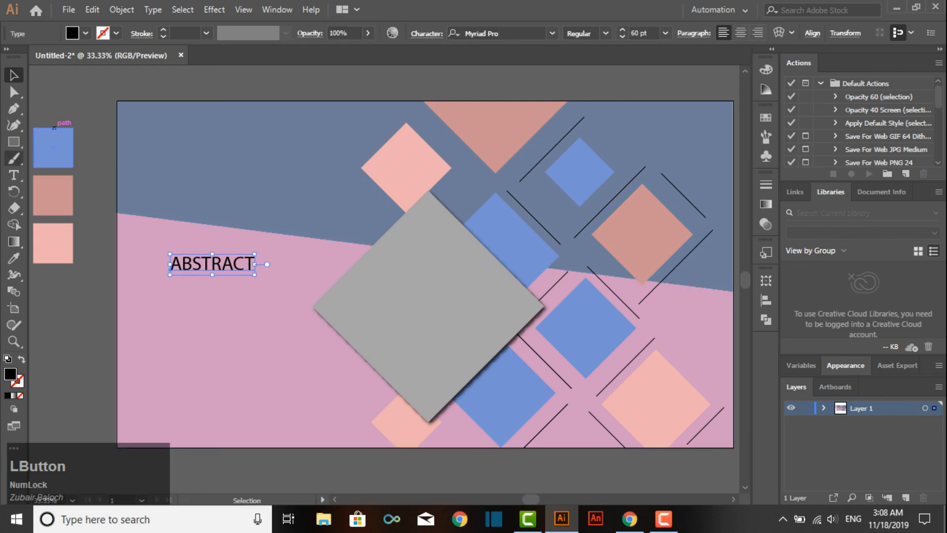
# - Add the text BACKGROUND at 60 pt in Bold and place it directly beneath ABSTRACT
pyautogui.press('t')
pyautogui.click(179, 281)
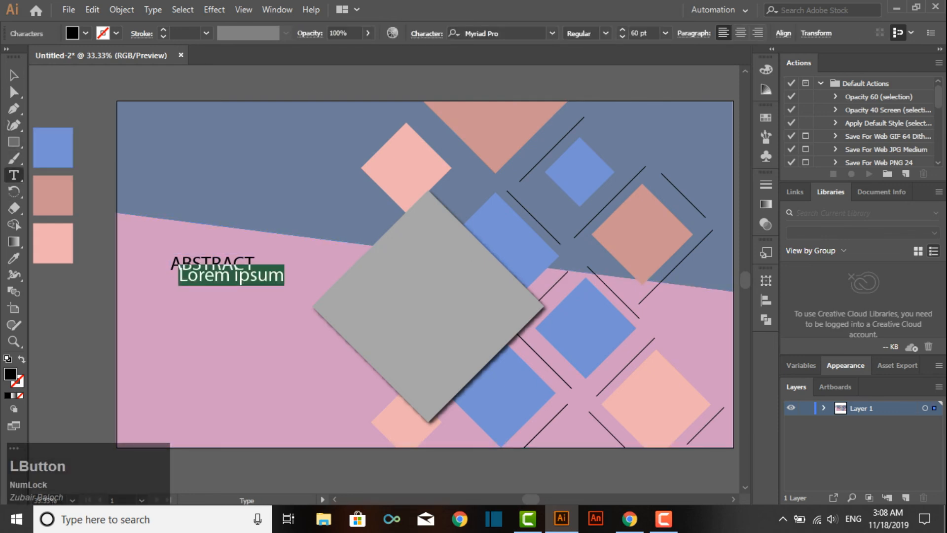
pyautogui.write('BACKGROUND')
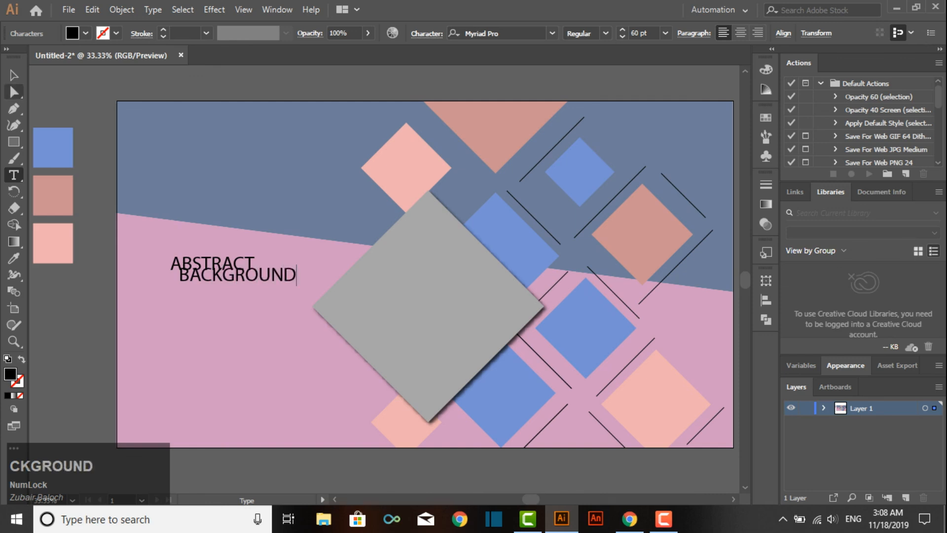
pyautogui.click(14, 75)
pyautogui.click(606, 33)
pyautogui.click(582, 172)
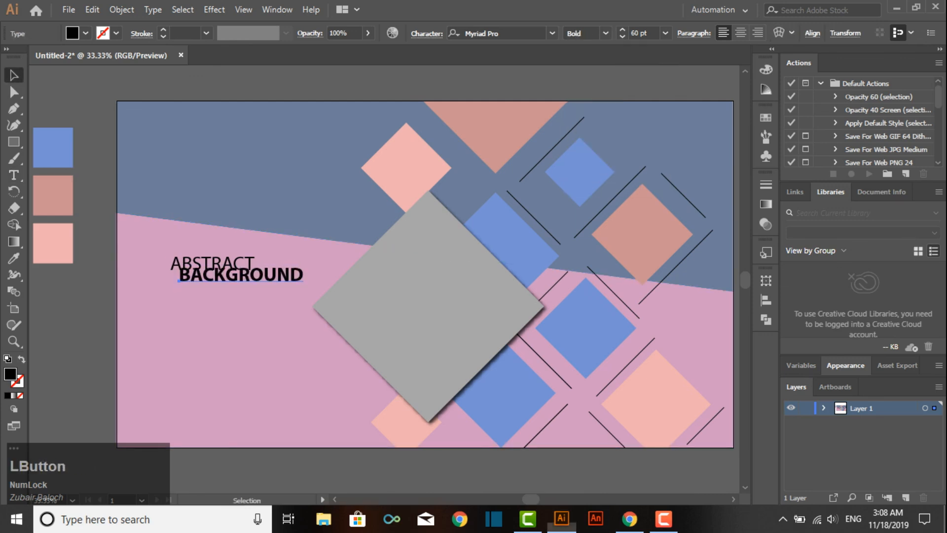
pyautogui.moveTo(254, 275); pyautogui.dragTo(237, 277)
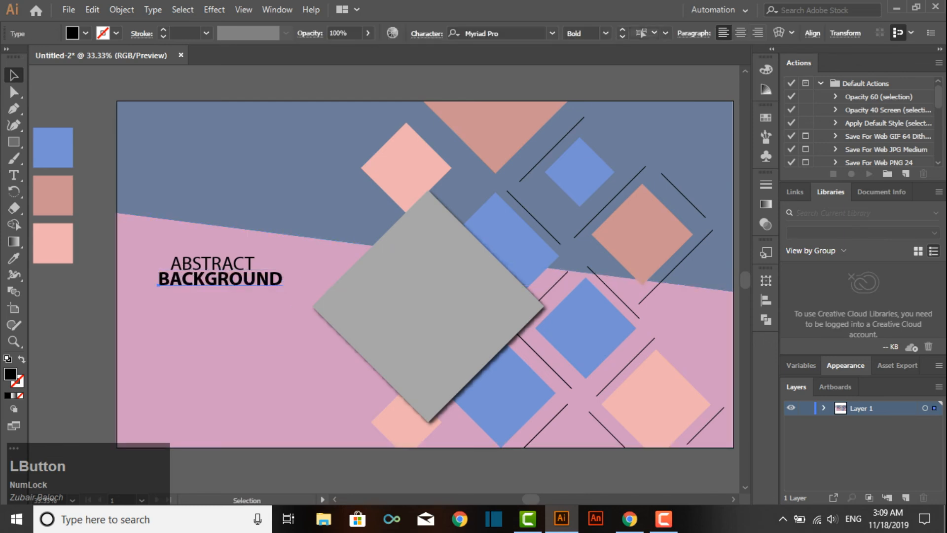
# - Align both text lines to the horizontal center of the artboard
pyautogui.keyDown('shift'); pyautogui.click(213, 263); pyautogui.keyUp('shift')
pyautogui.click(741, 33)
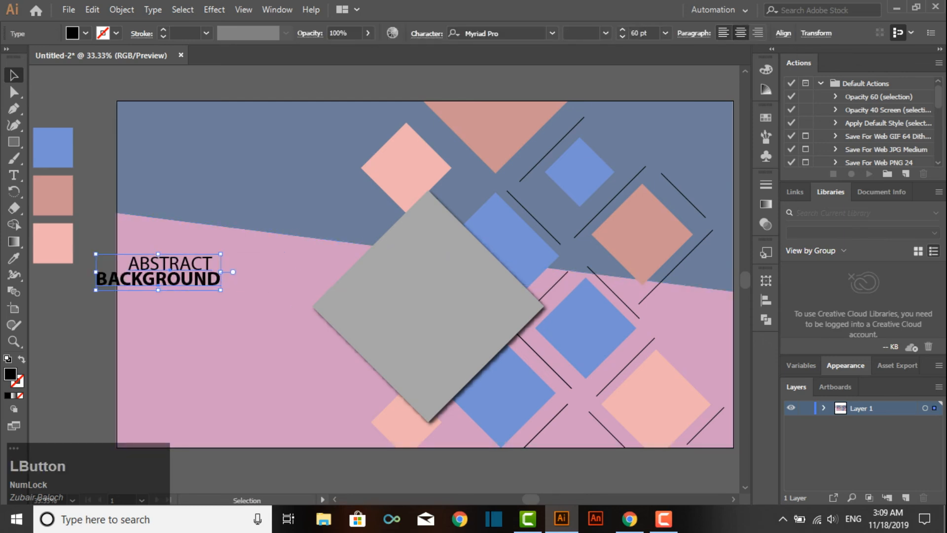
pyautogui.click(724, 33)
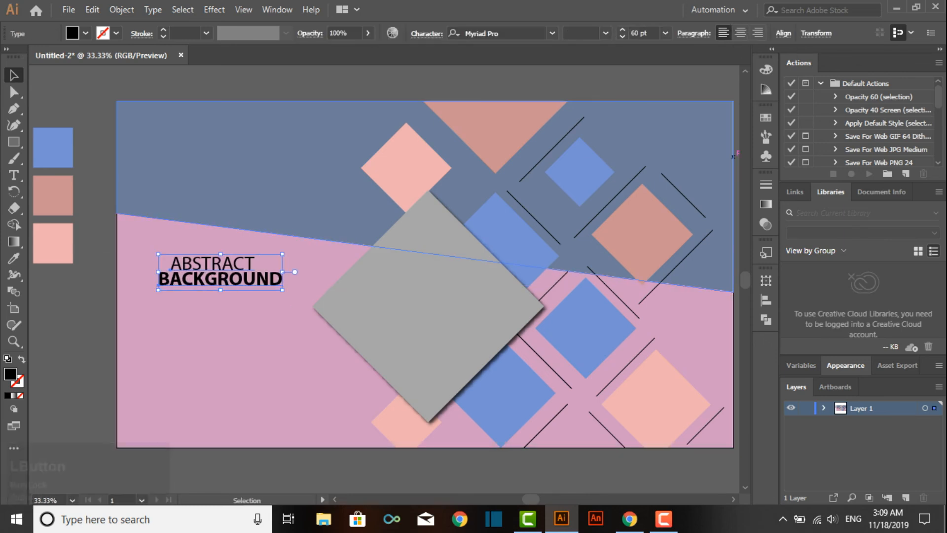
pyautogui.click(764, 319)
pyautogui.click(628, 311)
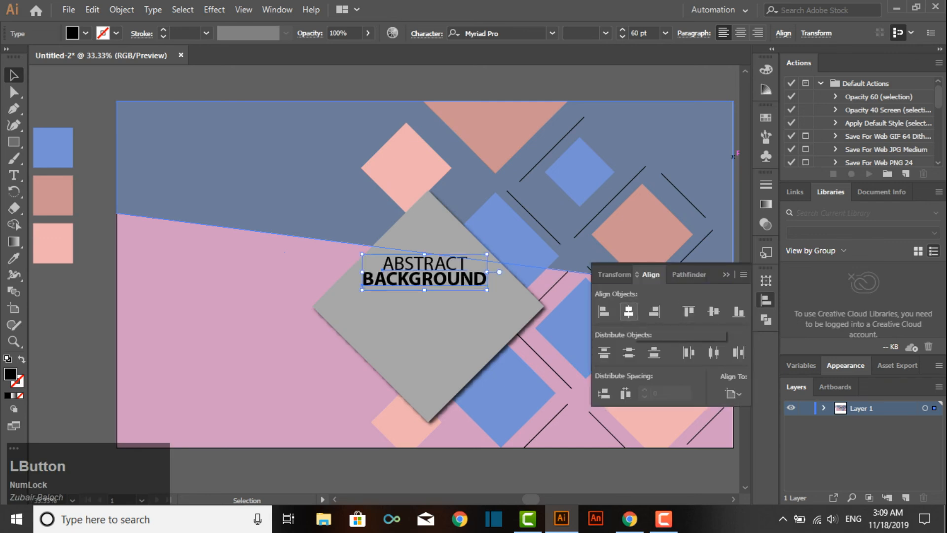
pyautogui.click(276, 325)
# - Try to move the text lower on the large gray diamond and undo the move
pyautogui.keyDown('shift'); pyautogui.click(440, 279); pyautogui.keyUp('shift')
pyautogui.moveTo(440, 265); pyautogui.dragTo(443, 292)
pyautogui.hotkey('ctrl', 'z')
pyautogui.click(434, 81)
pyautogui.click(726, 275)
# - Move ABSTRACT and BACKGROUND together down to the middle of the large gray diamond
pyautogui.keyDown('shift'); pyautogui.click(429, 279); pyautogui.keyUp('shift')
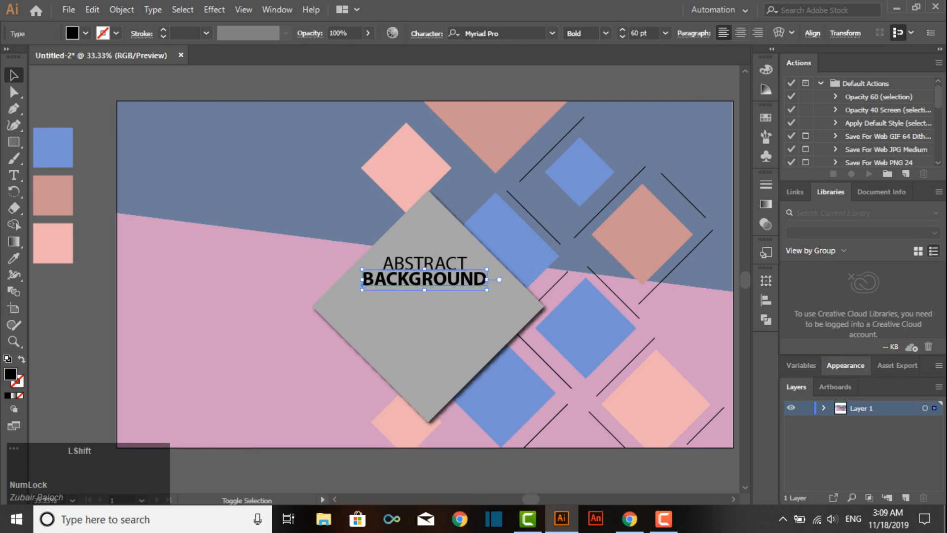
pyautogui.keyDown('shift'); pyautogui.click(373, 262); pyautogui.keyUp('shift')
pyautogui.moveTo(373, 262); pyautogui.dragTo(371, 305)
pyautogui.click(81, 338)
pyautogui.press('space')
pyautogui.moveTo(395, 340); pyautogui.dragTo(362, 338)
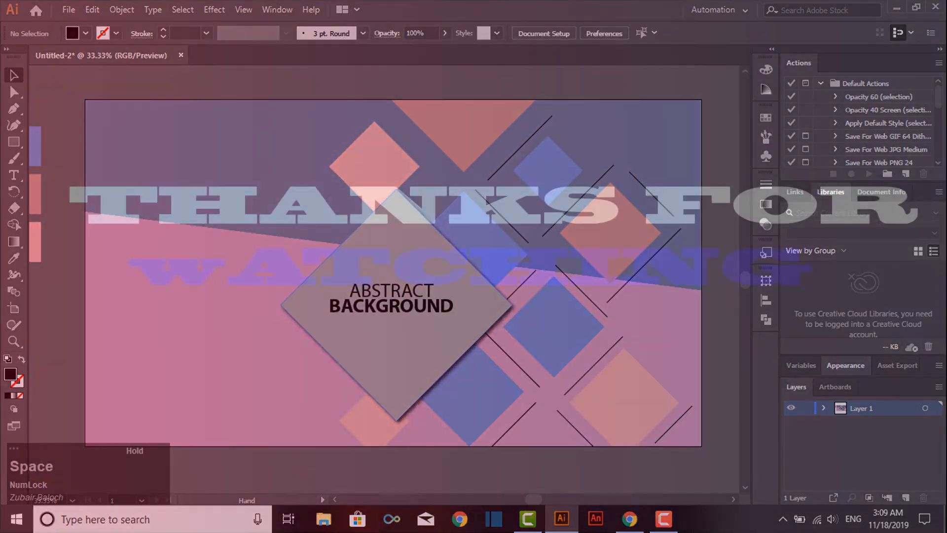